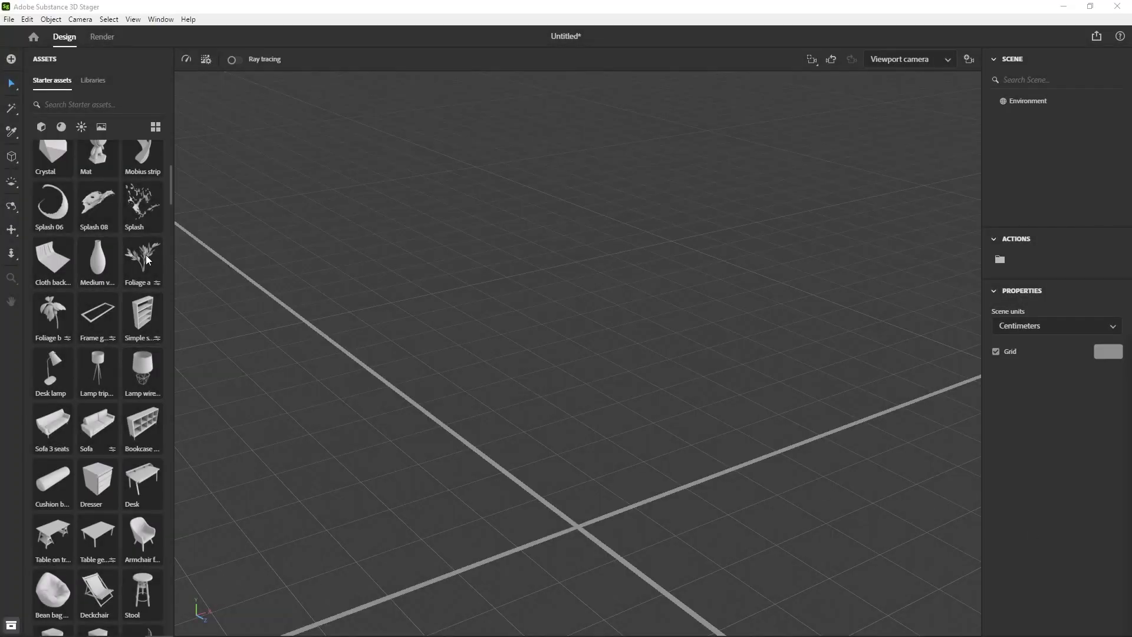
- Add the medium vase to the scene and place the image Icon.png on it
{"action": "left_click", "coordinate": [91, 255]}
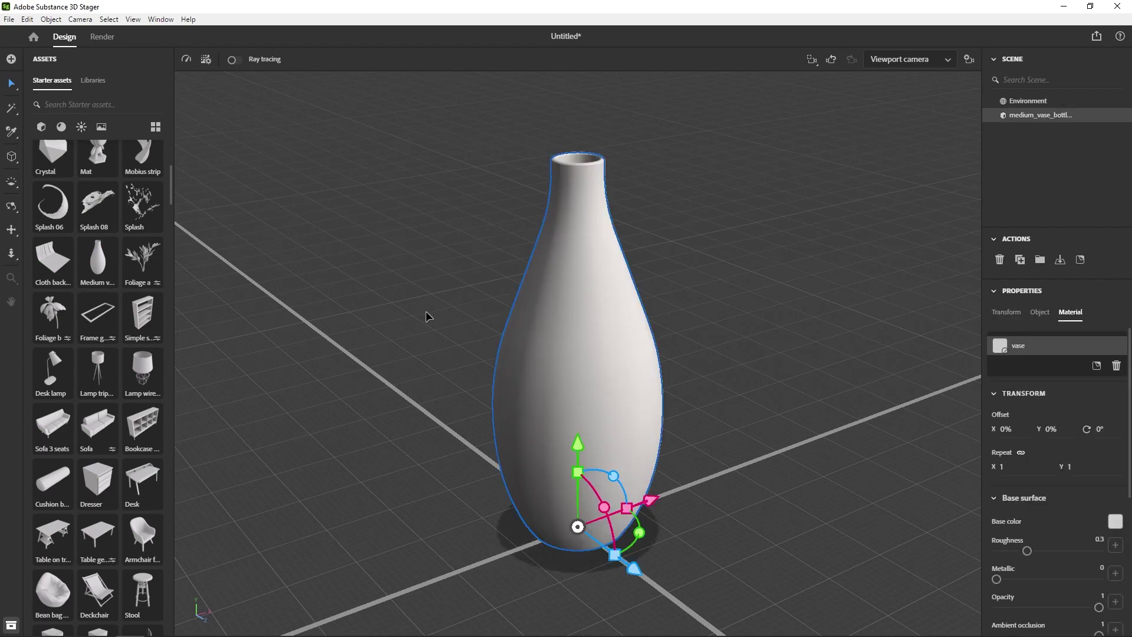
{"action": "mouse_move", "coordinate": [569, 299]}
{"action": "right_mouse_down"}
{"action": "mouse_move", "coordinate": [587, 291]}
{"action": "mouse_move", "coordinate": [470, 281]}
{"action": "right_mouse_up"}
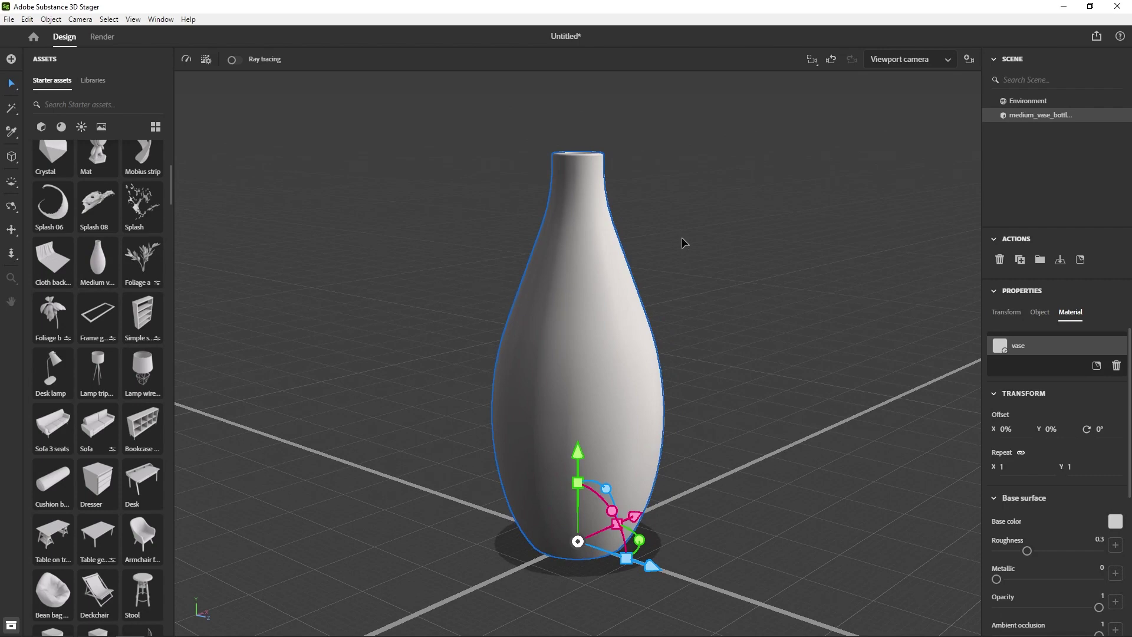
{"action": "left_click", "coordinate": [1081, 259]}
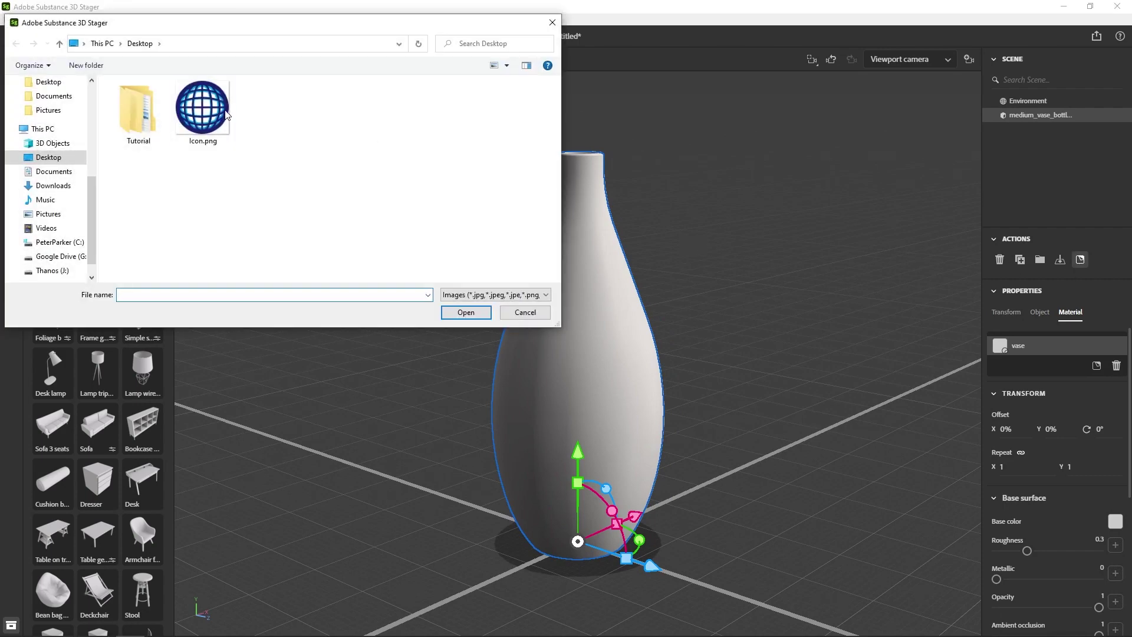
{"action": "double_click", "coordinate": [223, 113]}
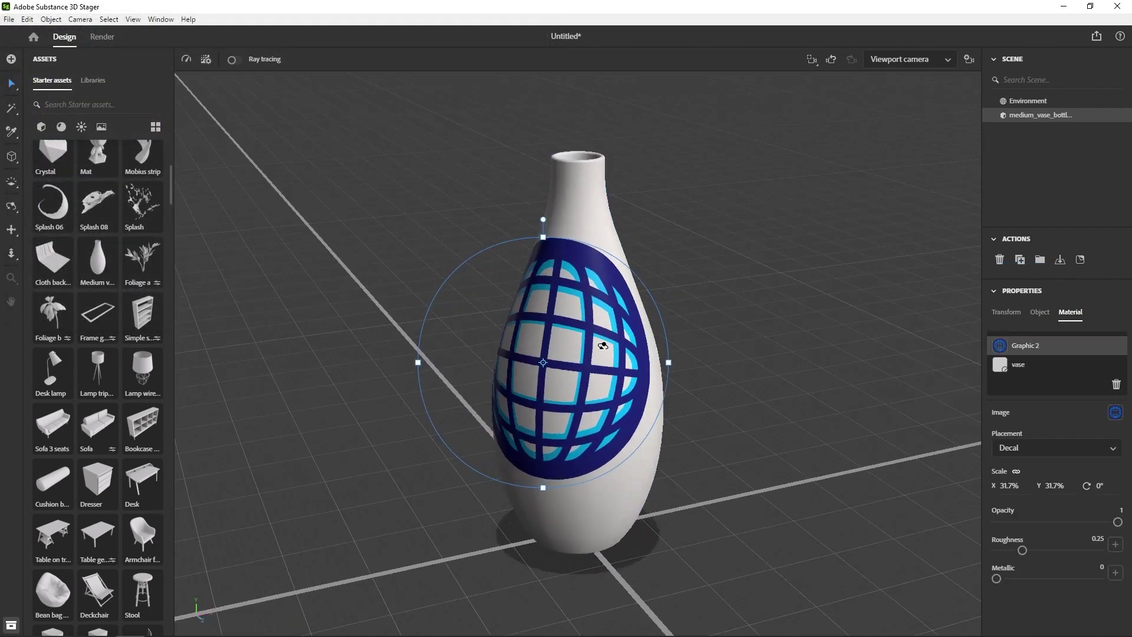
- Reposition the globe decal across the vase's body while viewing it from several sides
{"action": "right_click_drag", "start_coordinate": [603, 345], "coordinate": [728, 316]}
{"action": "left_click_drag", "start_coordinate": [585, 270], "coordinate": [614, 287]}
{"action": "left_click_drag", "start_coordinate": [754, 225], "coordinate": [662, 234], "text": "alt"}
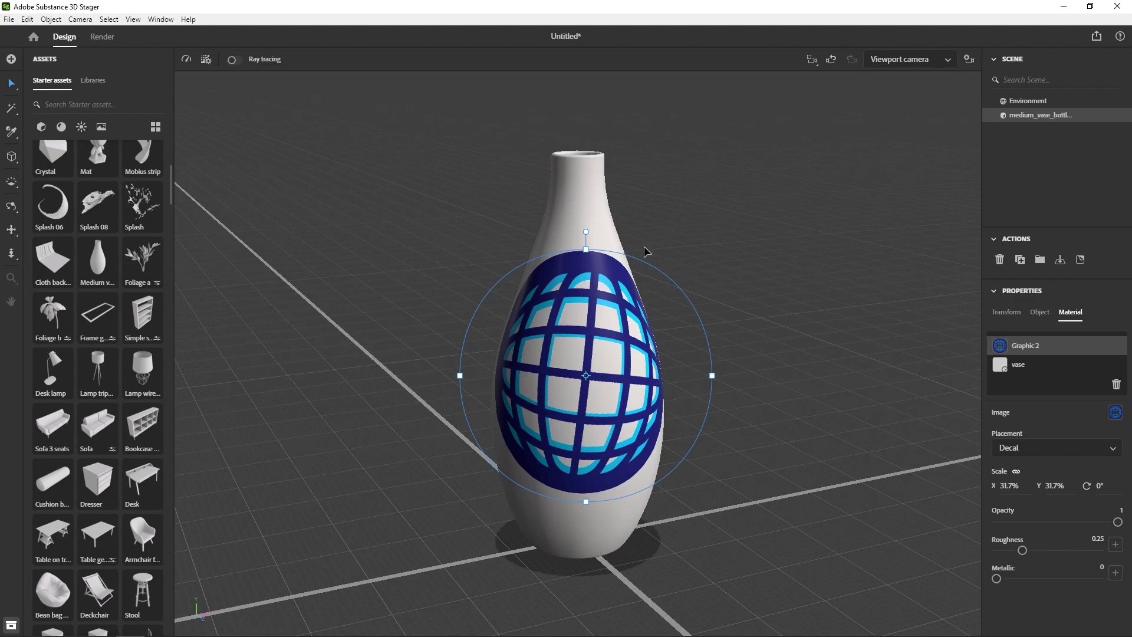
{"action": "left_click_drag", "start_coordinate": [705, 240], "coordinate": [575, 245], "text": "alt"}
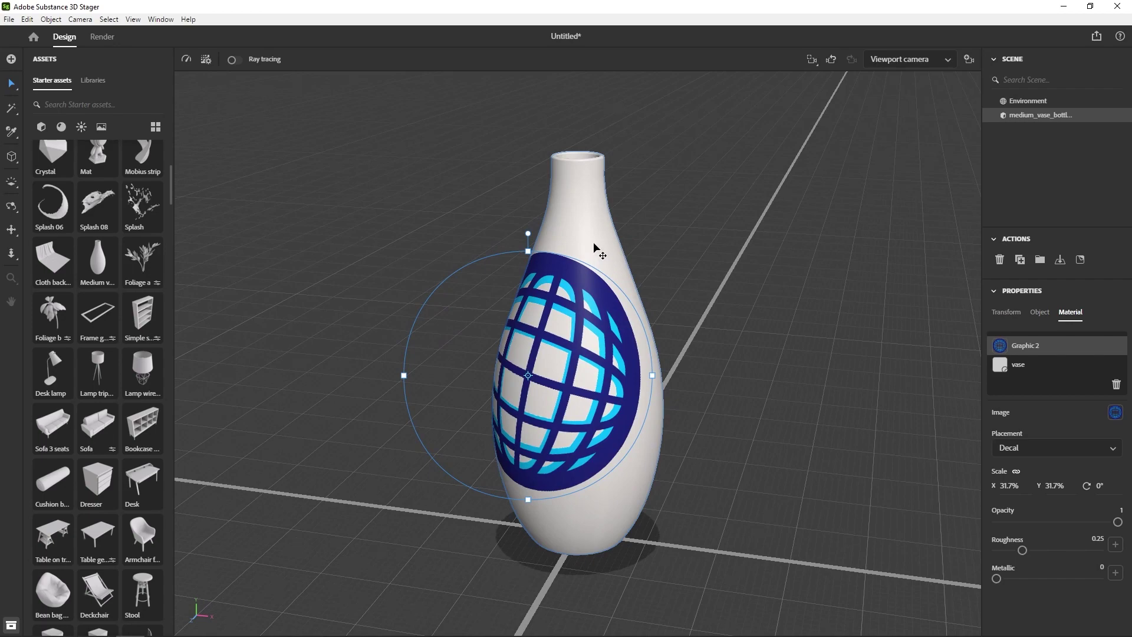
{"action": "left_click_drag", "start_coordinate": [593, 241], "coordinate": [746, 240], "text": "alt"}
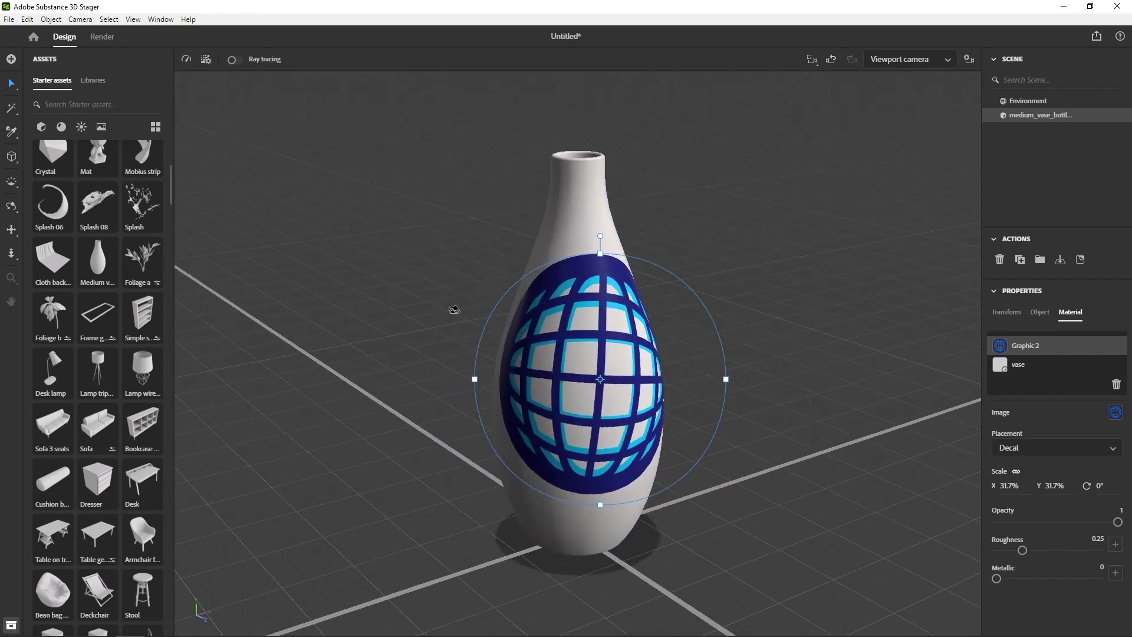
{"action": "left_click_drag", "start_coordinate": [472, 308], "coordinate": [627, 311], "text": "alt"}
{"action": "left_click_drag", "start_coordinate": [615, 351], "coordinate": [537, 380]}
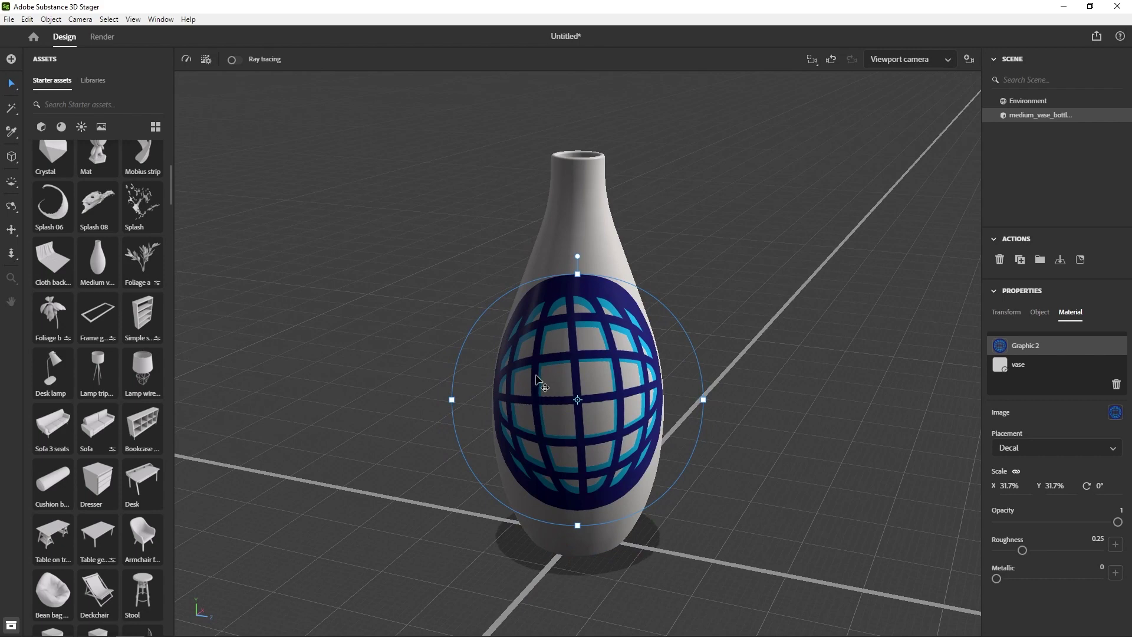
{"action": "left_click_drag", "start_coordinate": [583, 342], "coordinate": [548, 230], "text": "alt"}
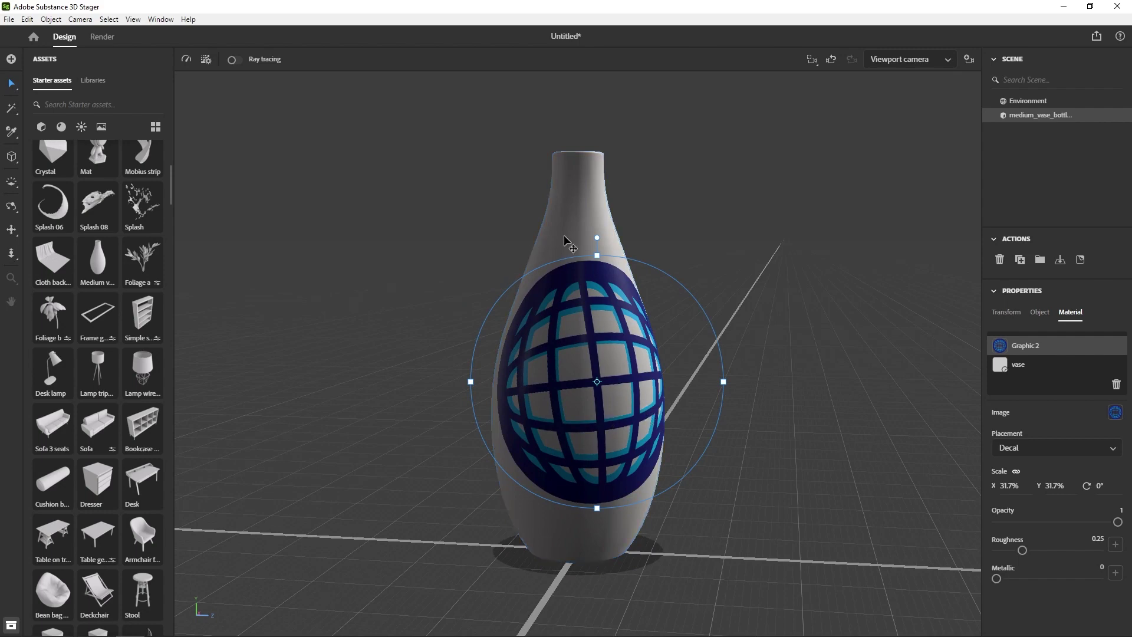
- Delete the vase with its globe decal from the scene
{"action": "mouse_move", "coordinate": [576, 241]}
{"action": "left_mouse_down", "text": "alt"}
{"action": "mouse_move", "coordinate": [596, 230]}
{"action": "mouse_move", "coordinate": [583, 224]}
{"action": "left_mouse_up", "text": "alt"}
{"action": "left_click", "coordinate": [584, 223]}
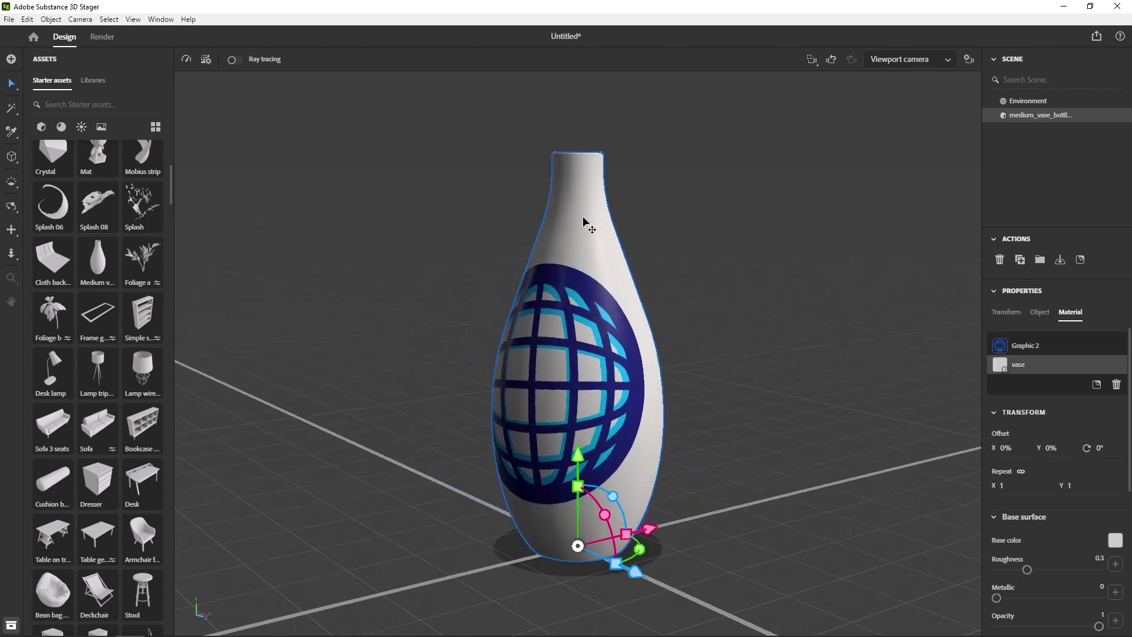
{"action": "key", "text": "Delete"}
- Add the hard cover book model to the scene and frame it in the viewport
{"action": "scroll", "coordinate": [119, 442], "scroll_direction": "down", "scroll_amount": 10}
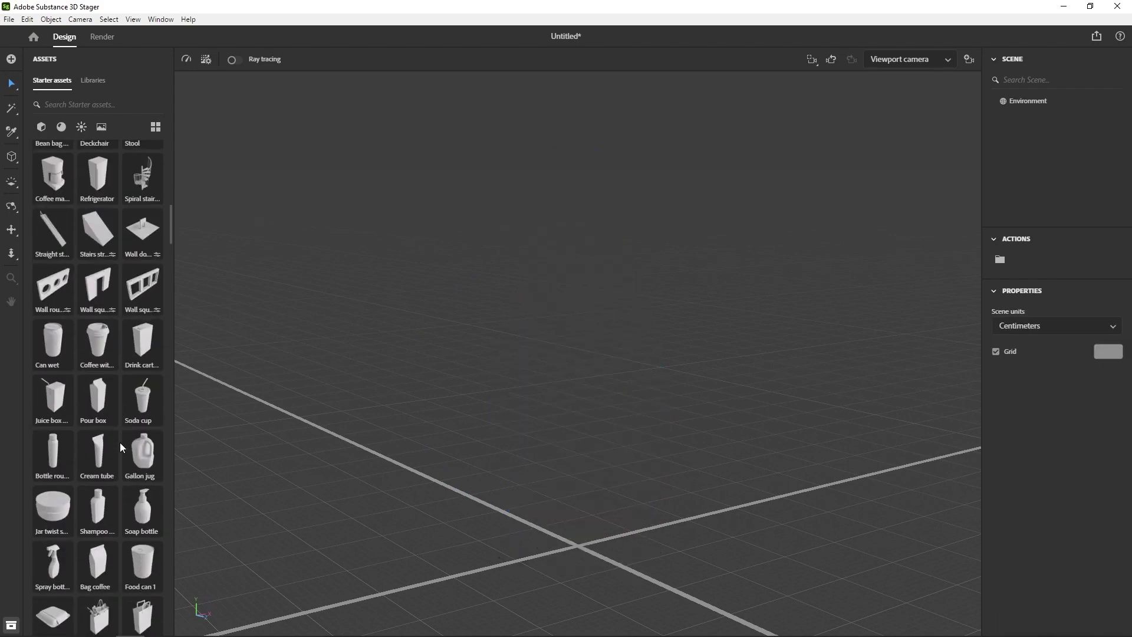
{"action": "scroll", "coordinate": [119, 442], "scroll_direction": "down", "scroll_amount": 5}
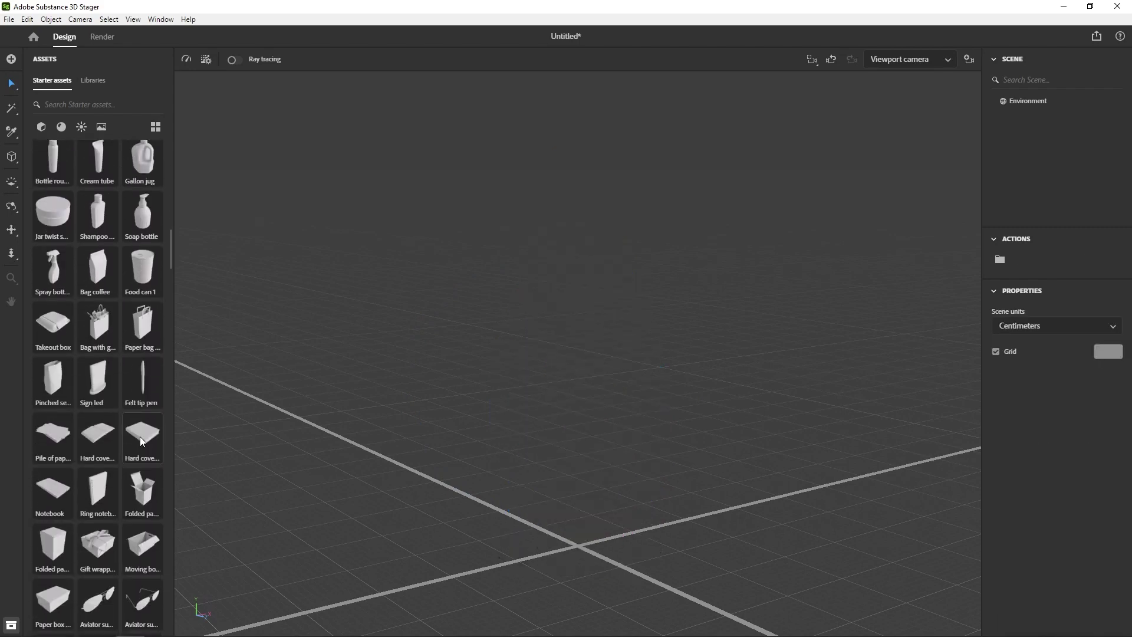
{"action": "left_click_drag", "start_coordinate": [141, 435], "coordinate": [268, 411]}
{"action": "left_click_drag", "start_coordinate": [596, 386], "coordinate": [608, 488], "text": "alt"}
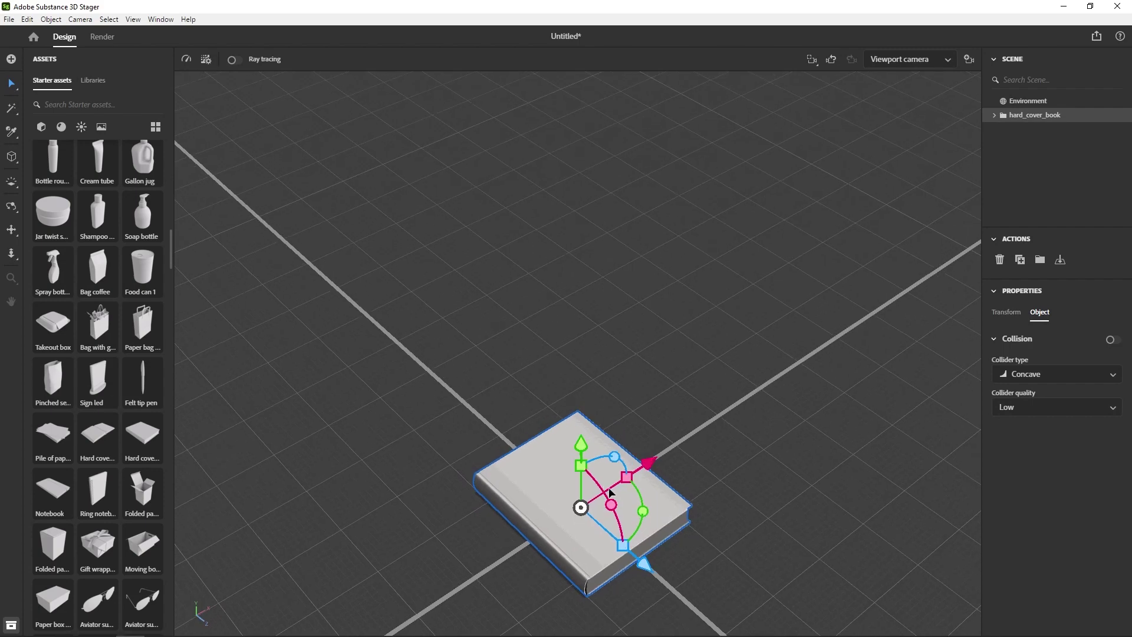
{"action": "key", "text": "f"}
{"action": "left_click_drag", "start_coordinate": [483, 377], "coordinate": [442, 397], "text": "alt"}
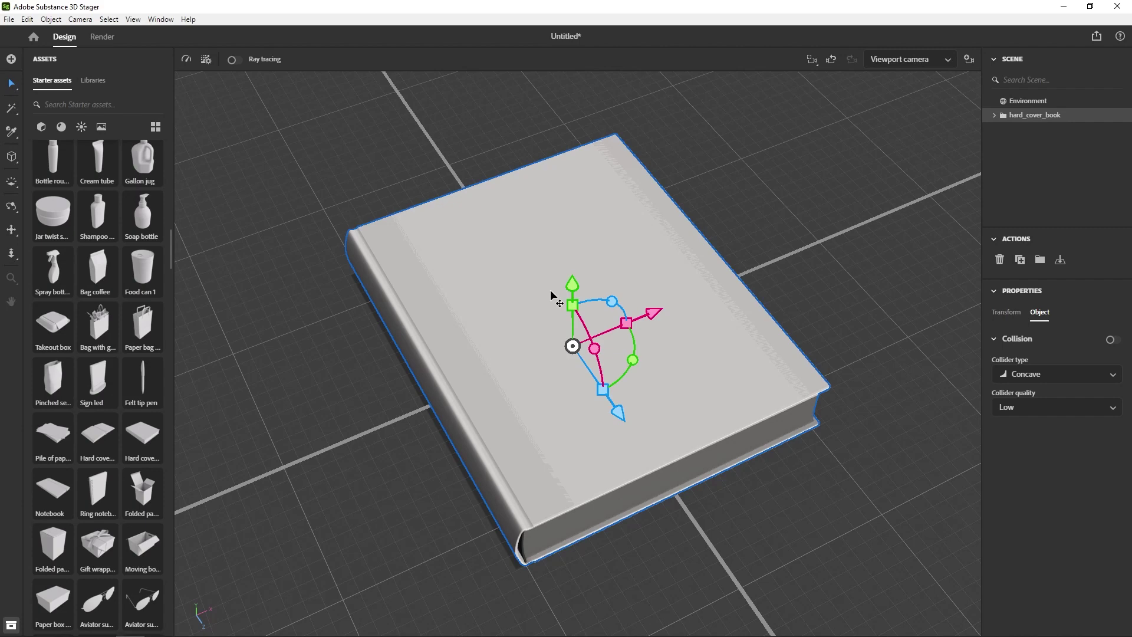
- Export the book's UVs to the Desktop at 2048 x 2048 resolution
{"action": "right_click_drag", "start_coordinate": [669, 266], "coordinate": [528, 468]}
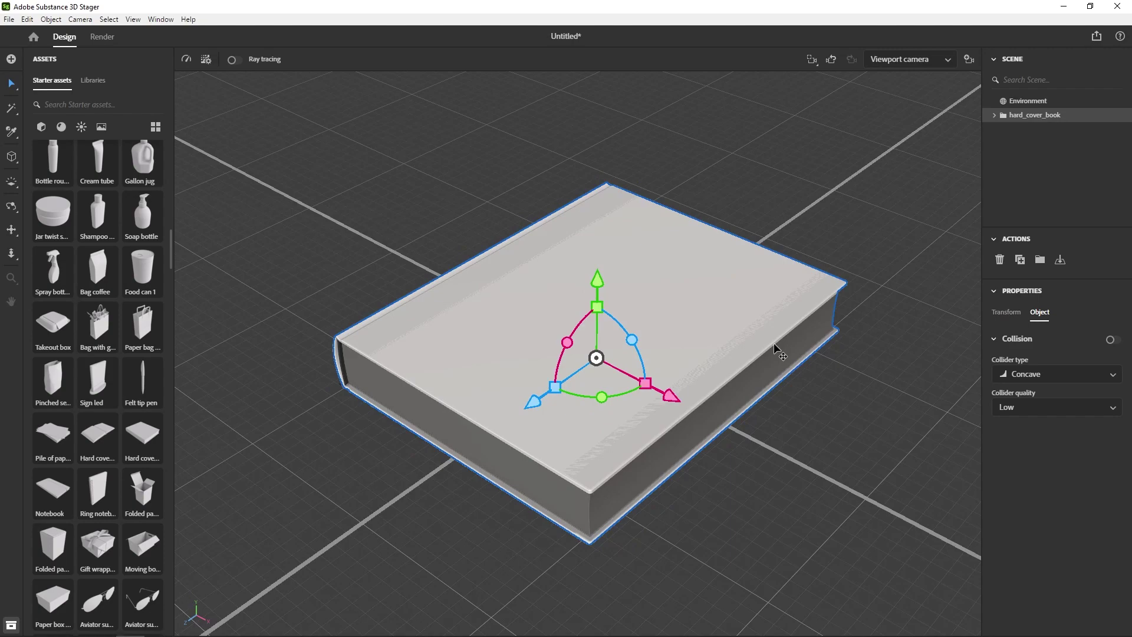
{"action": "left_click_drag", "start_coordinate": [622, 449], "coordinate": [773, 468], "text": "alt"}
{"action": "left_click_drag", "start_coordinate": [443, 339], "coordinate": [543, 329], "text": "alt"}
{"action": "left_click_drag", "start_coordinate": [476, 339], "coordinate": [539, 316], "text": "alt"}
{"action": "left_click", "coordinate": [52, 20]}
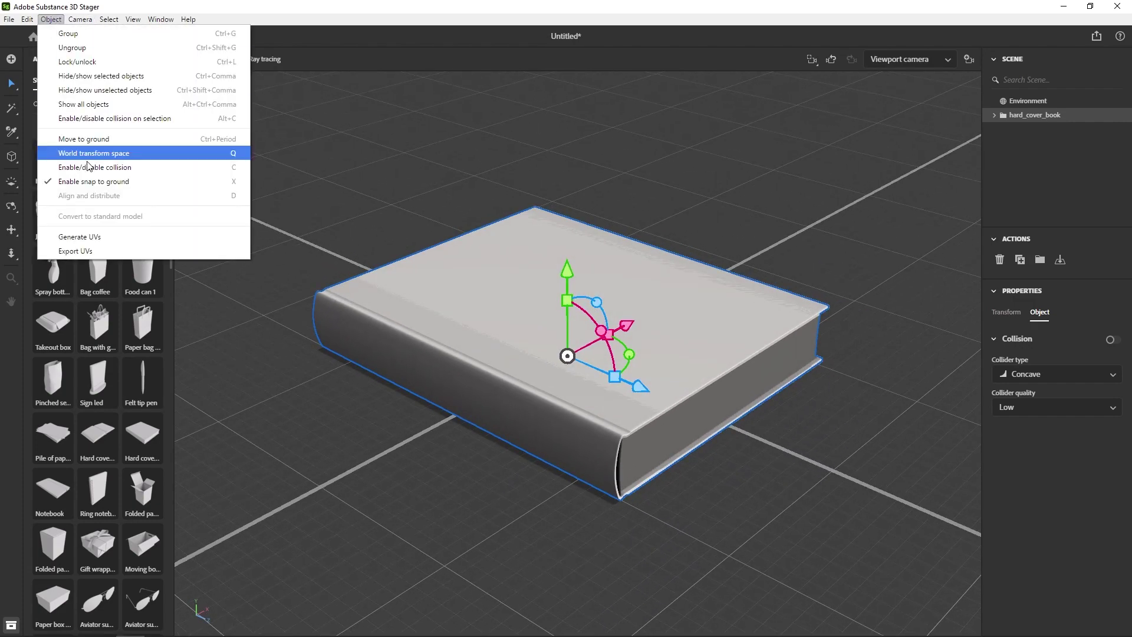
{"action": "left_click", "coordinate": [91, 247]}
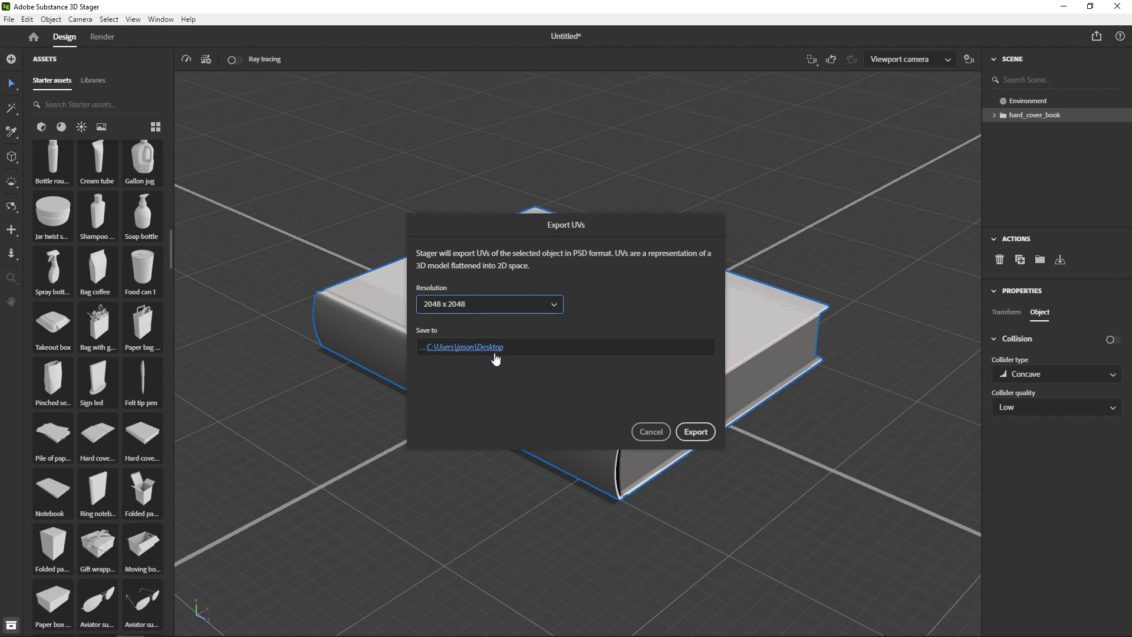
{"action": "left_click", "coordinate": [695, 432]}
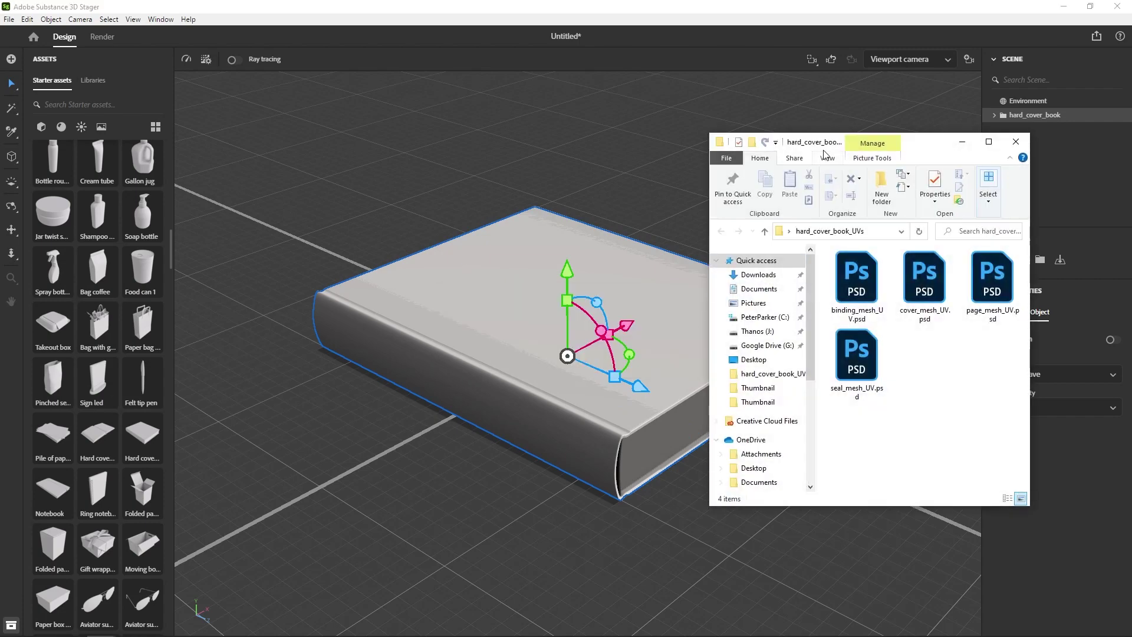
- Open cover_mesh_UV.psd from the exported hard_cover_book_UVs folder in Photoshop
{"action": "left_click_drag", "start_coordinate": [824, 152], "coordinate": [471, 150]}
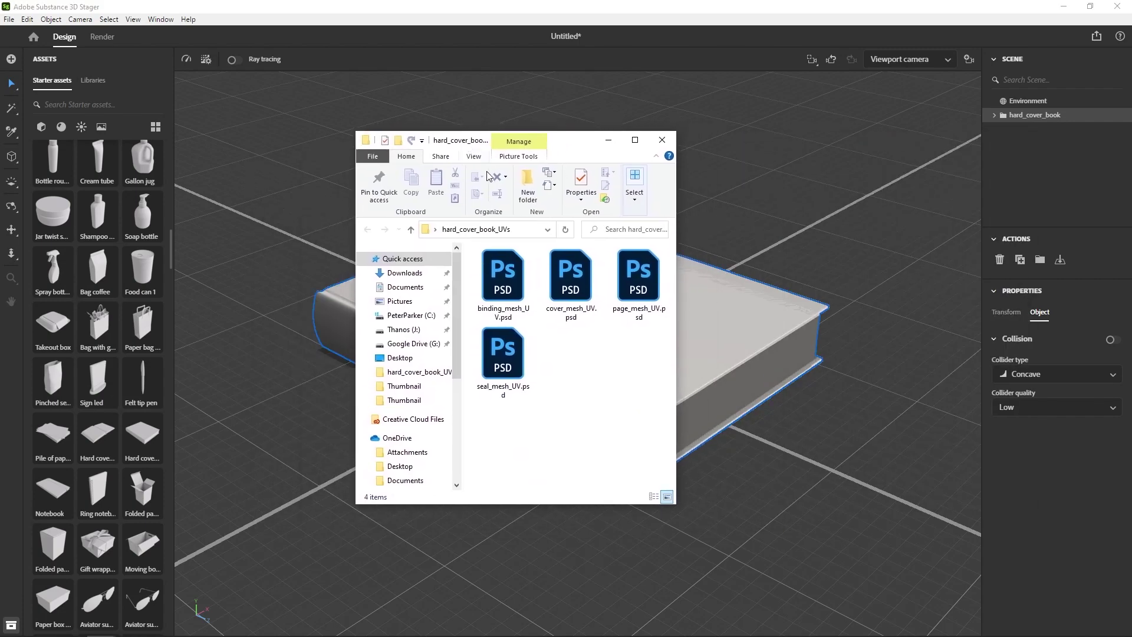
{"action": "left_click_drag", "start_coordinate": [676, 243], "coordinate": [983, 243]}
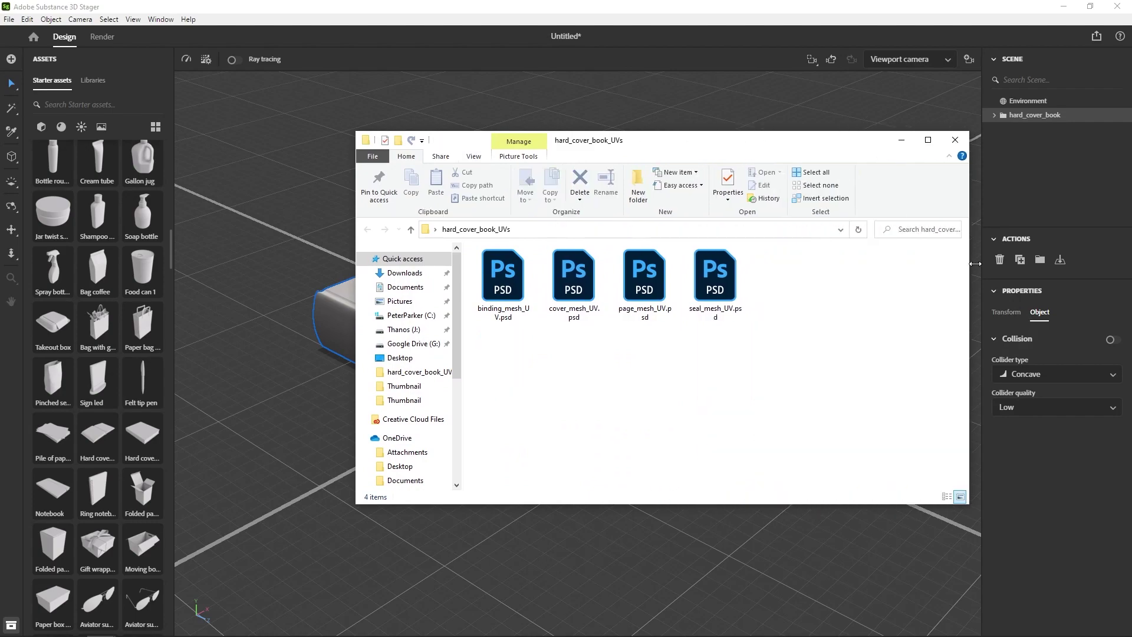
{"action": "left_click_drag", "start_coordinate": [797, 148], "coordinate": [1129, 169]}
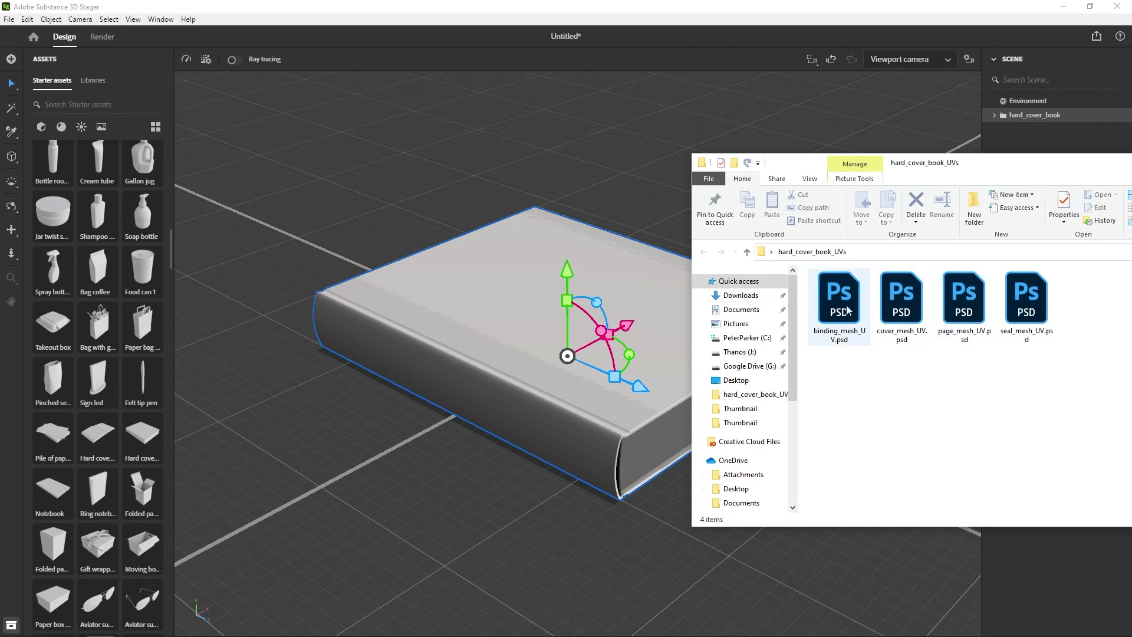
{"action": "double_click", "coordinate": [901, 301]}
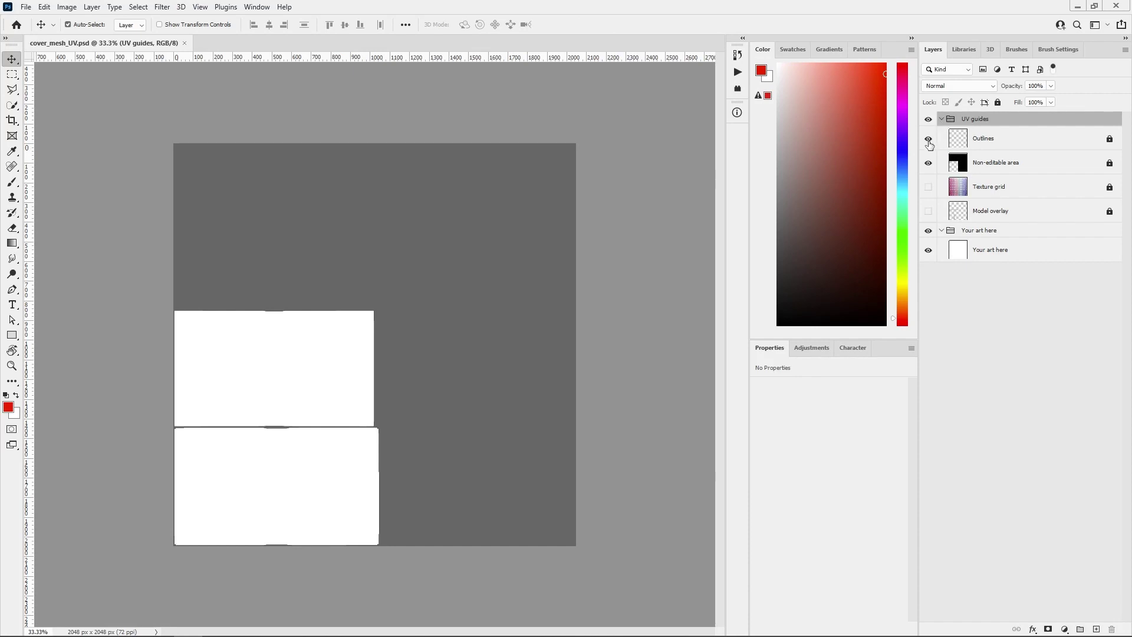
- Hide the Outlines and Non-editable area layers, show the Texture grid layer, and save the file
{"action": "key", "text": "ctrl+plus"}
{"action": "key", "text": "ctrl+plus"}
{"action": "left_click_drag", "start_coordinate": [235, 381], "coordinate": [442, 253]}
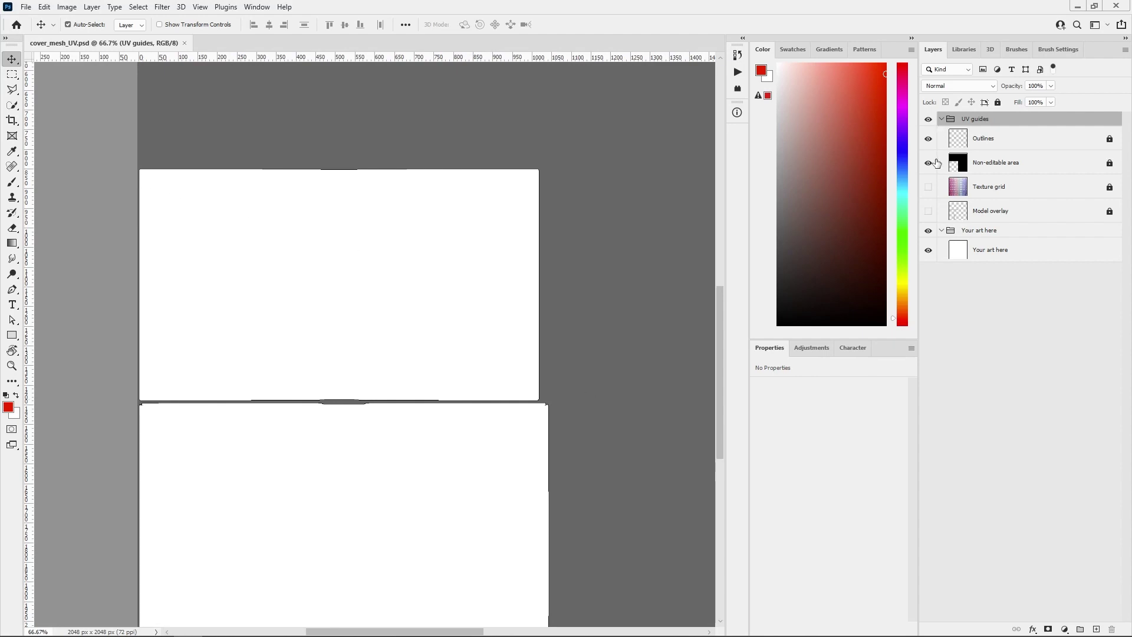
{"action": "left_click_drag", "start_coordinate": [930, 141], "coordinate": [932, 199]}
{"action": "left_click", "coordinate": [930, 188]}
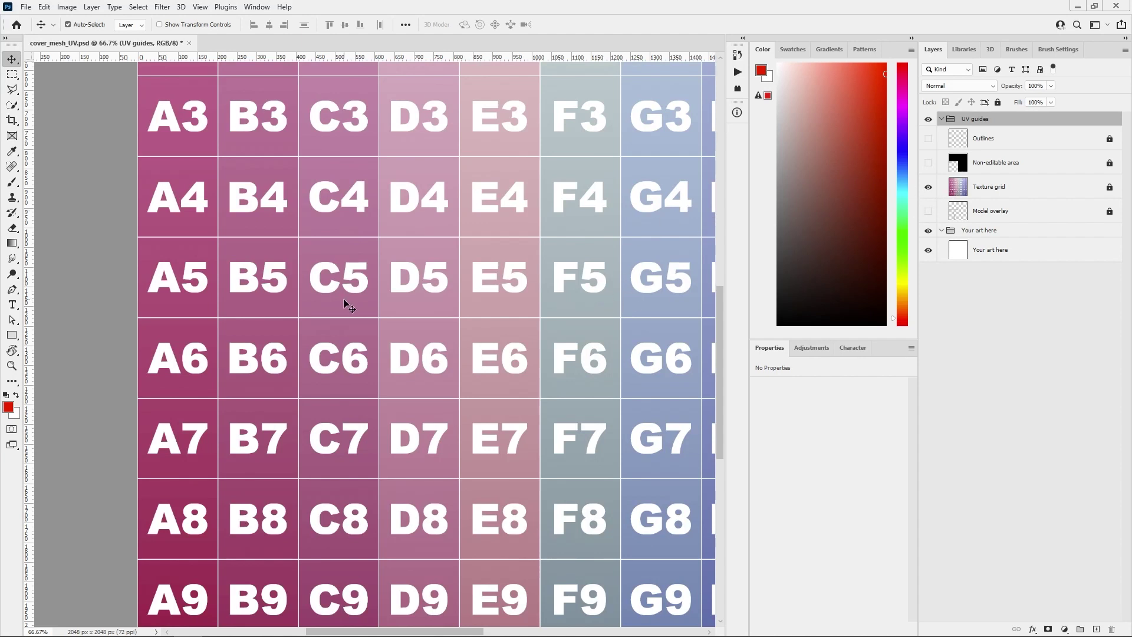
{"action": "key", "text": "ctrl+minus"}
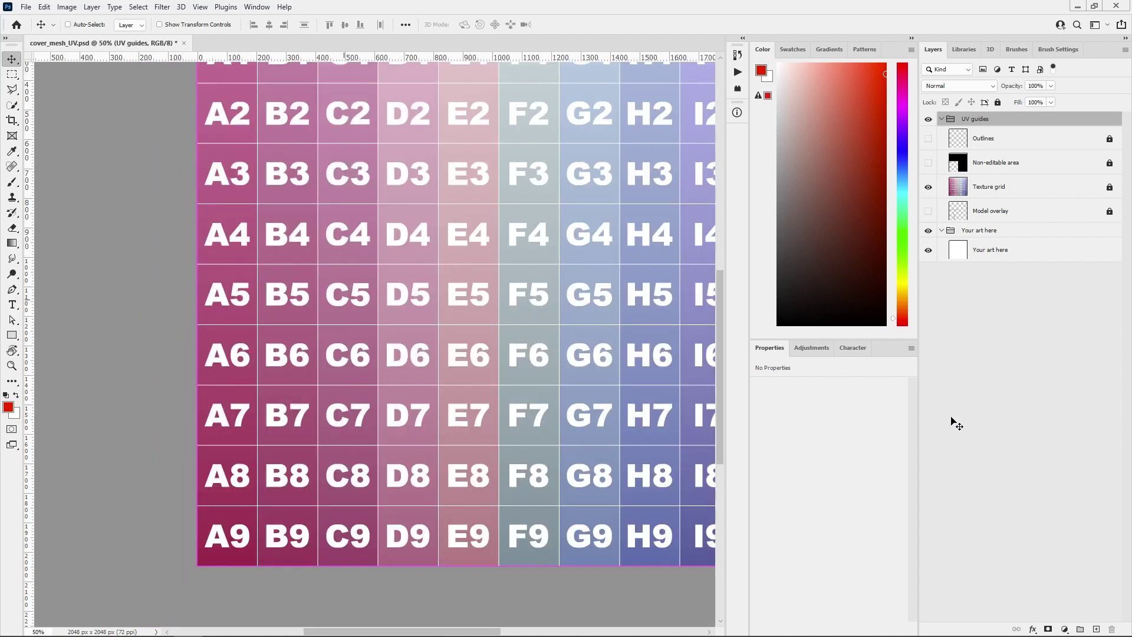
{"action": "key", "text": "ctrl+s"}
- Switch back to Substance 3D Stager and place cover_mesh_UV.psd as an image on the book's cover_mesh
{"action": "mouse_move", "coordinate": [157, 609]}
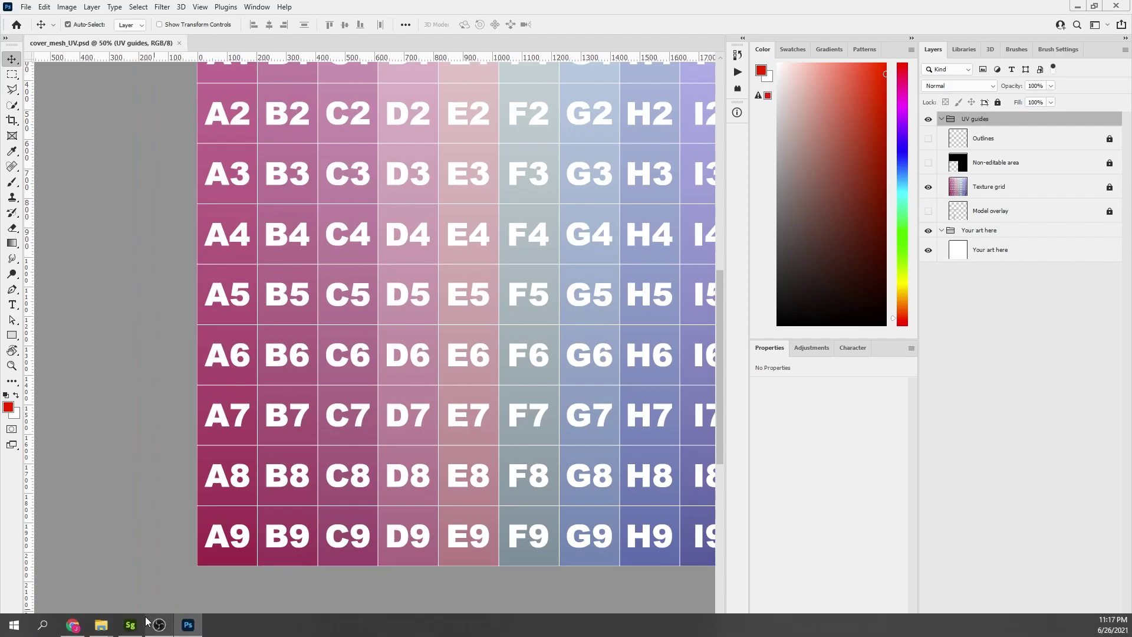
{"action": "left_click", "coordinate": [140, 627]}
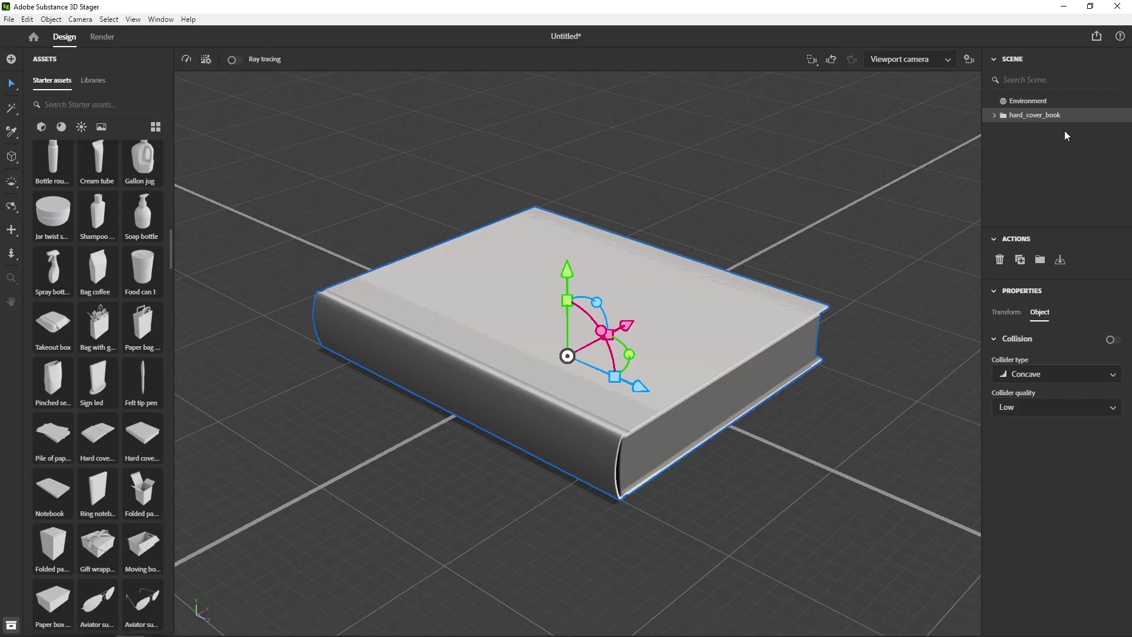
{"action": "left_click", "coordinate": [995, 115]}
{"action": "left_click", "coordinate": [1004, 129]}
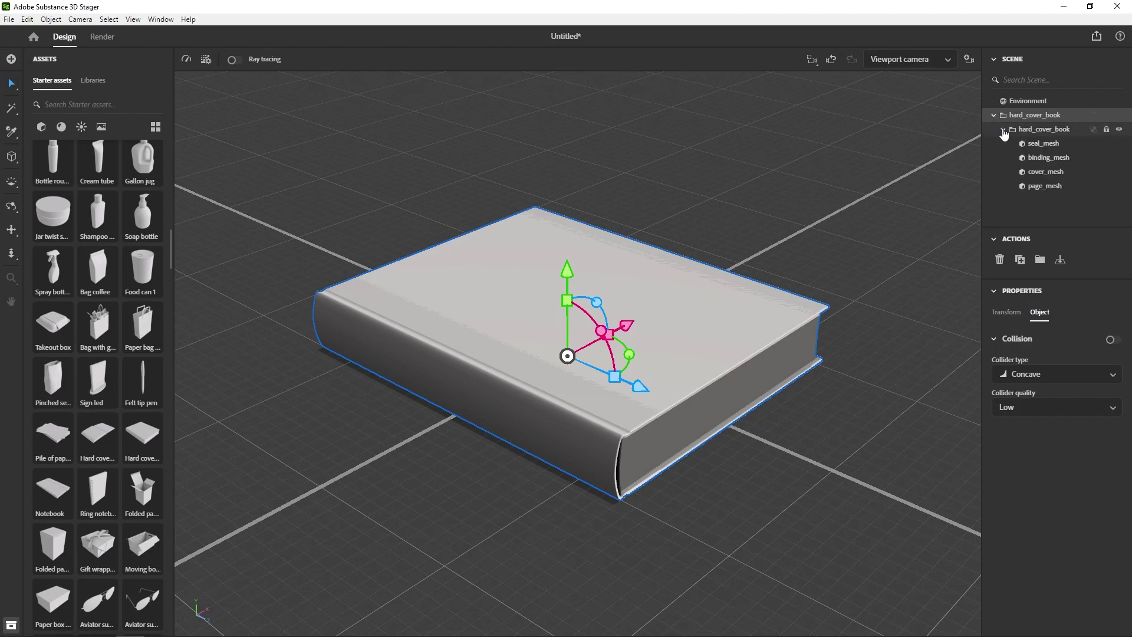
{"action": "left_click", "coordinate": [1039, 172]}
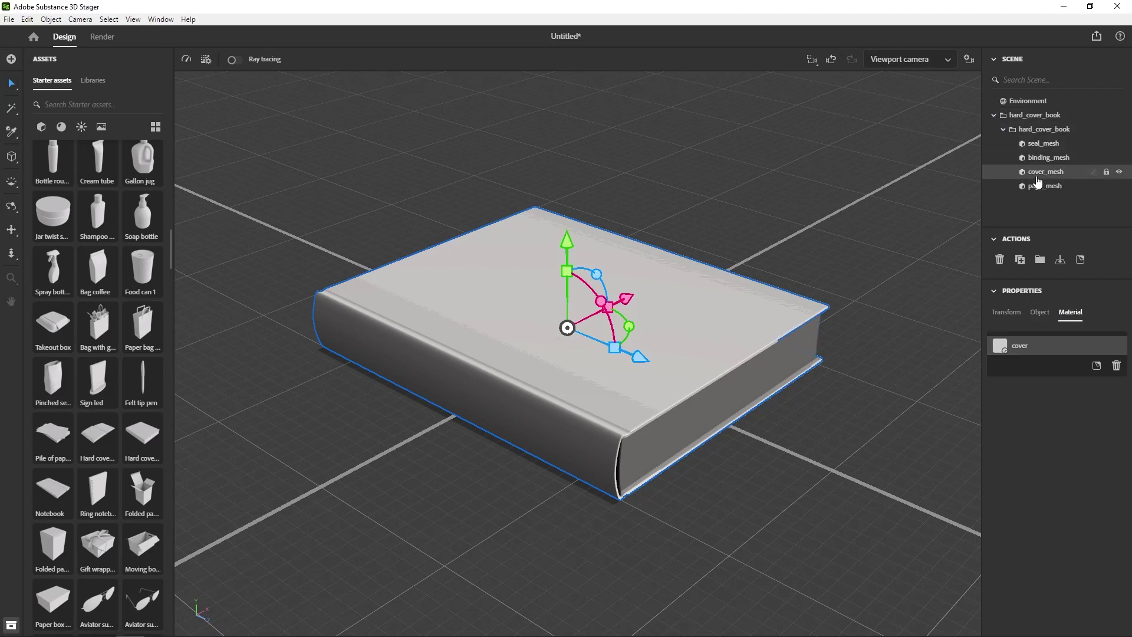
{"action": "left_click", "coordinate": [1080, 260]}
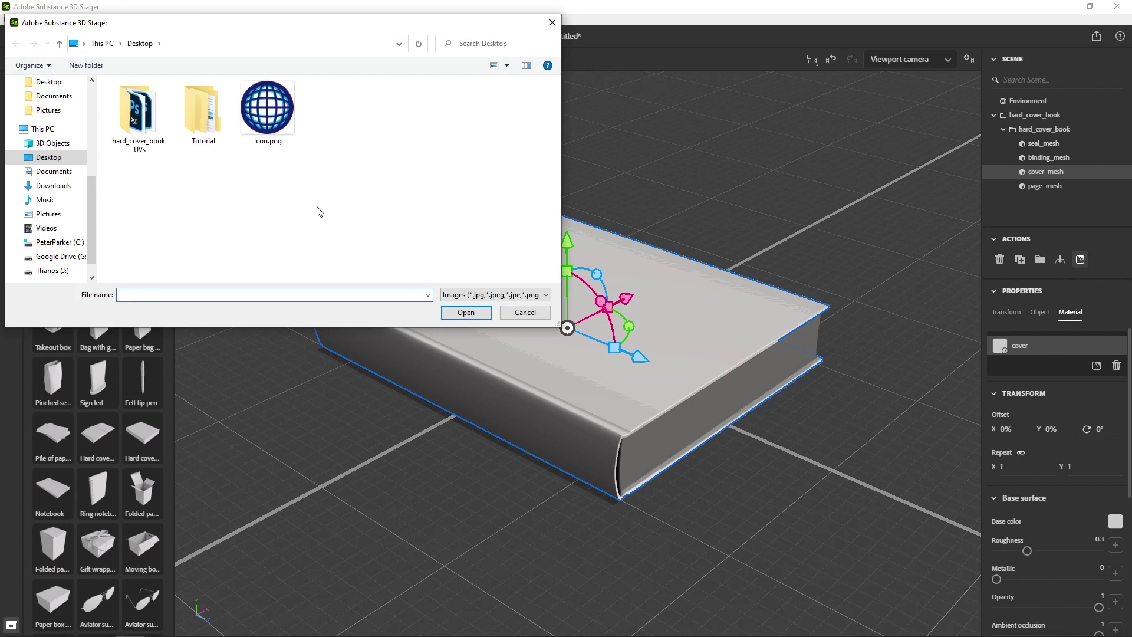
{"action": "double_click", "coordinate": [140, 118]}
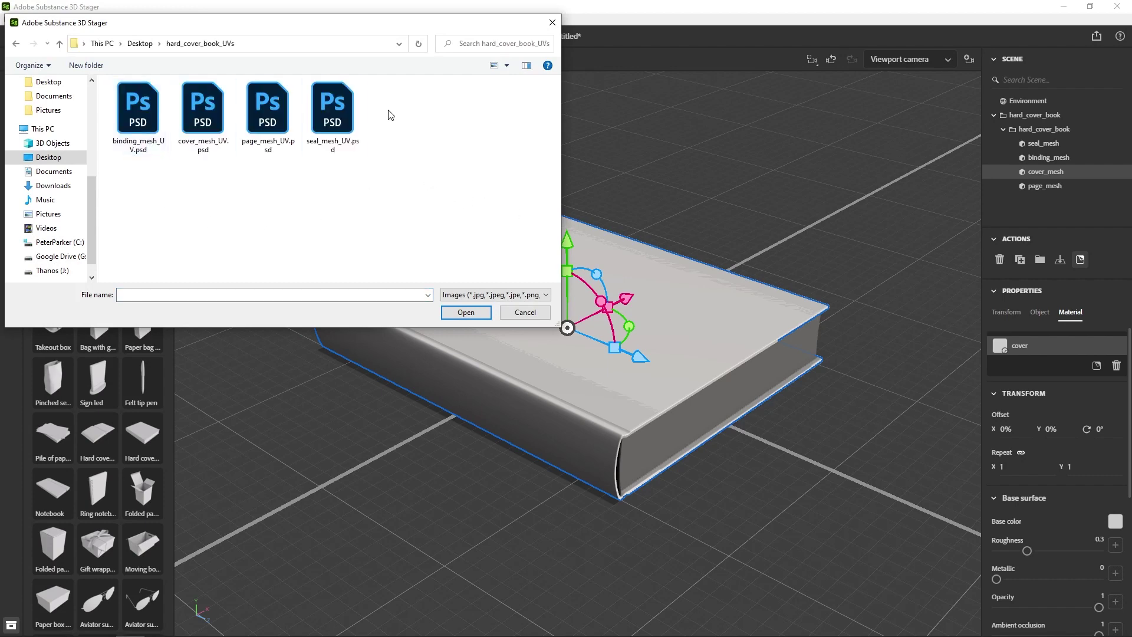
{"action": "double_click", "coordinate": [189, 115]}
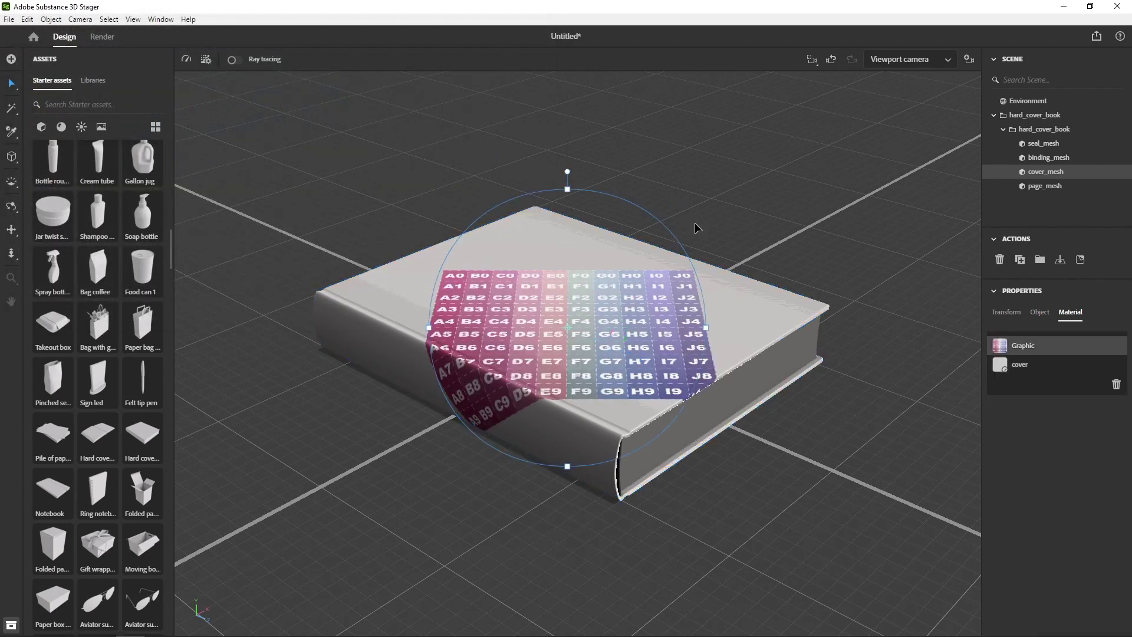
- Compare the grid graphic placed on the book cover with the texture grid in the Photoshop file
{"action": "right_click_drag", "start_coordinate": [747, 240], "coordinate": [640, 305]}
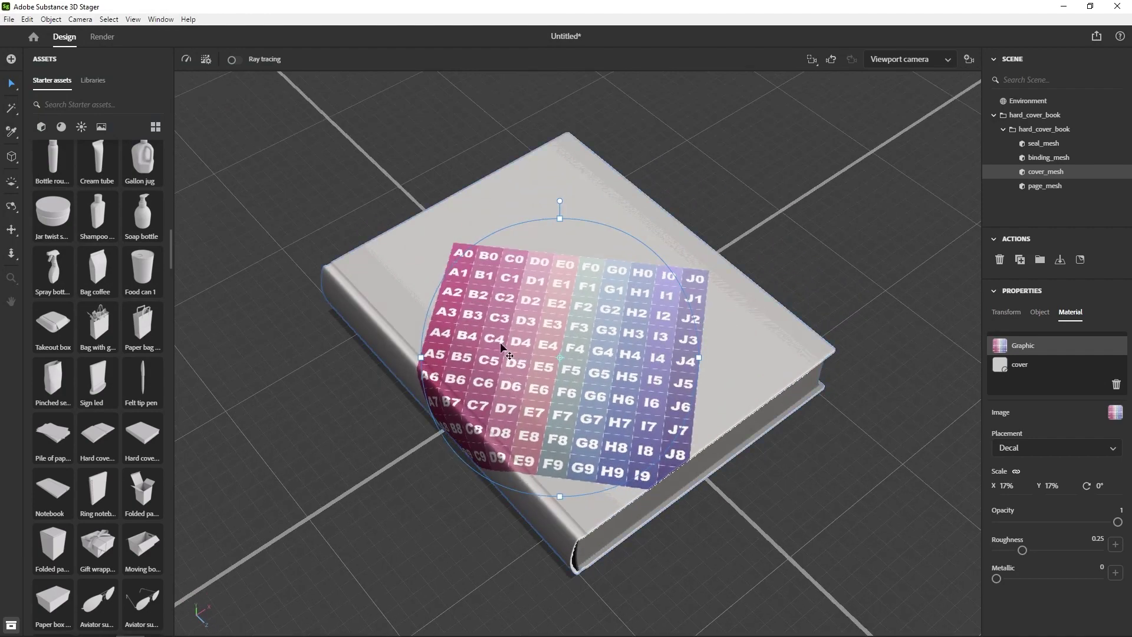
{"action": "left_click", "coordinate": [188, 629]}
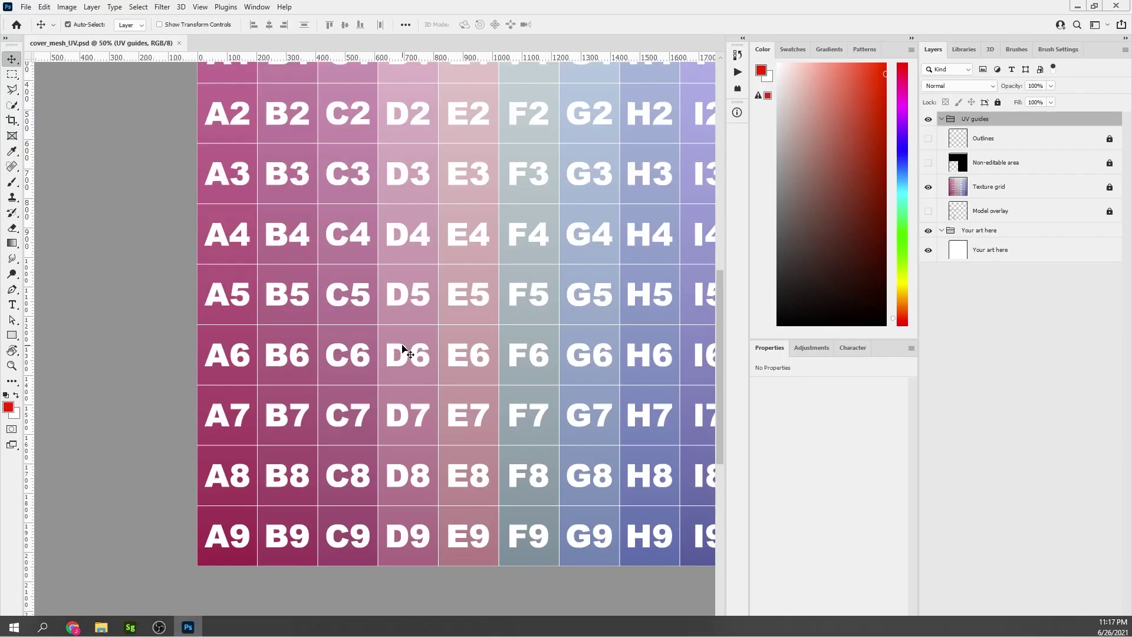
{"action": "left_click", "coordinate": [131, 629]}
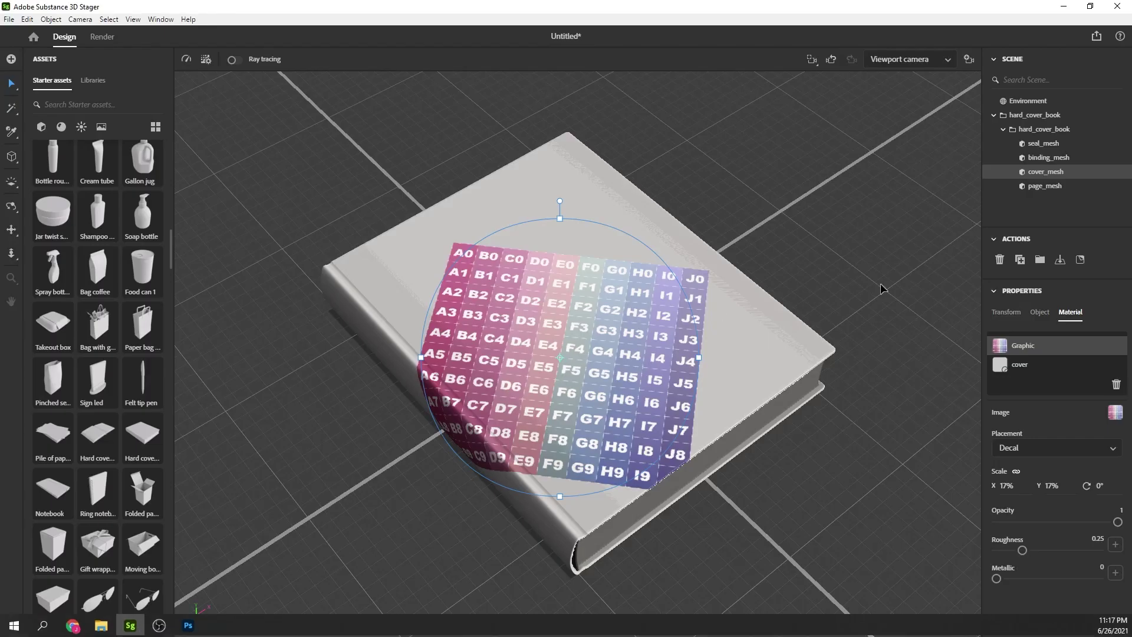
- Set the cover graphic's placement to Fill so it wraps the whole cover_mesh
{"action": "left_click", "coordinate": [1026, 451]}
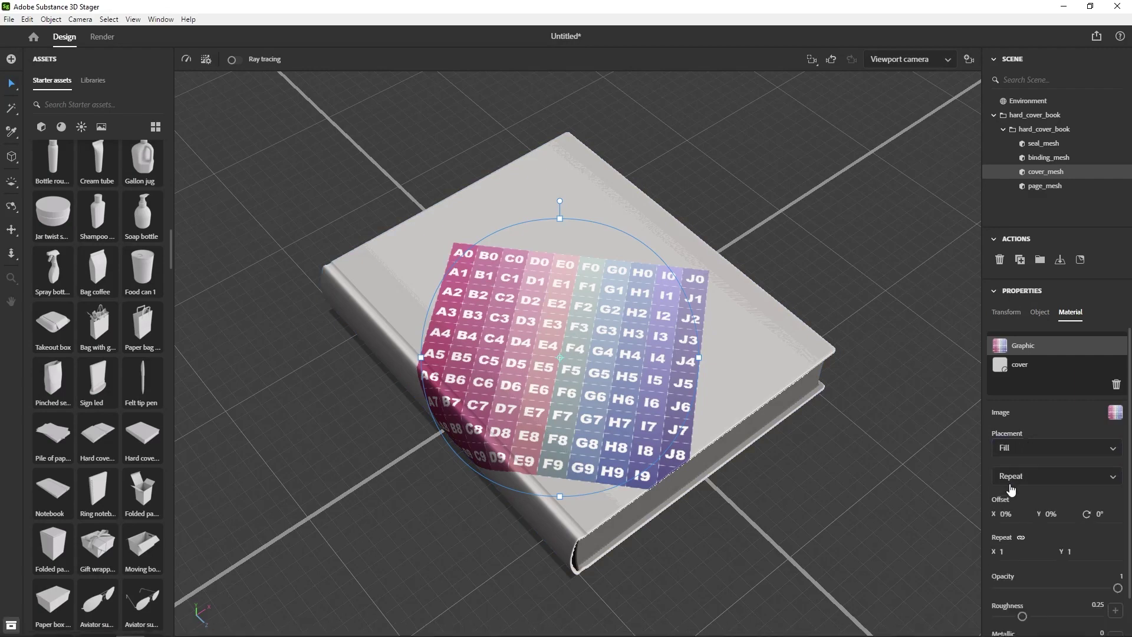
{"action": "left_click", "coordinate": [1010, 487]}
{"action": "left_click_drag", "start_coordinate": [842, 283], "coordinate": [887, 196]}
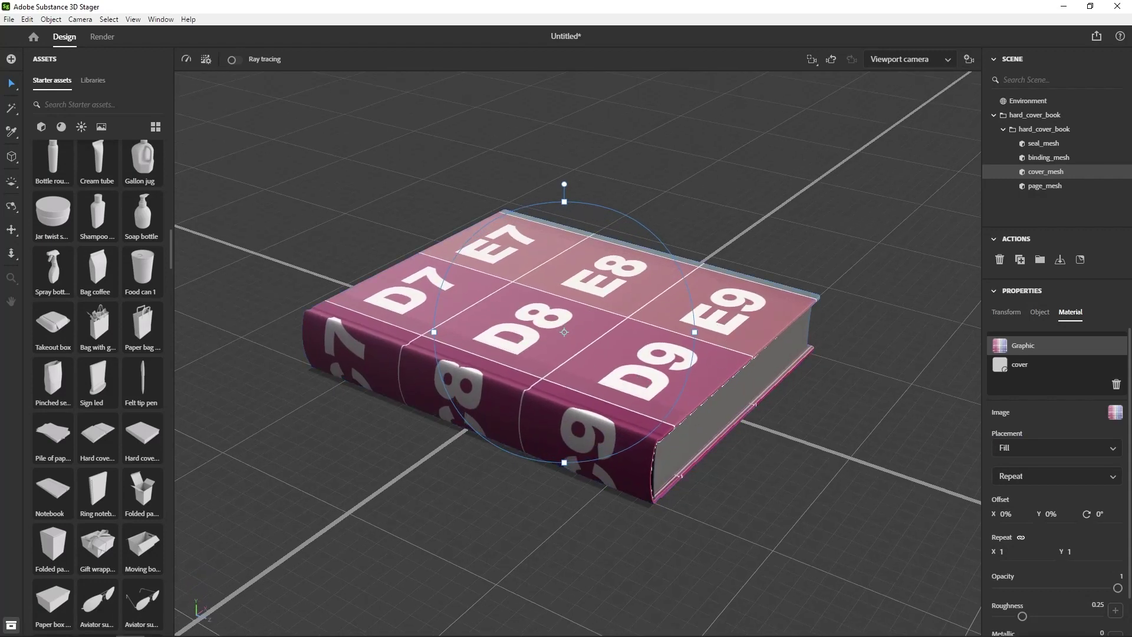
- Switch to Photoshop and show the Non-editable area layer while hiding the Texture grid layer in cover_mesh_UV.psd
{"action": "left_click", "coordinate": [188, 629]}
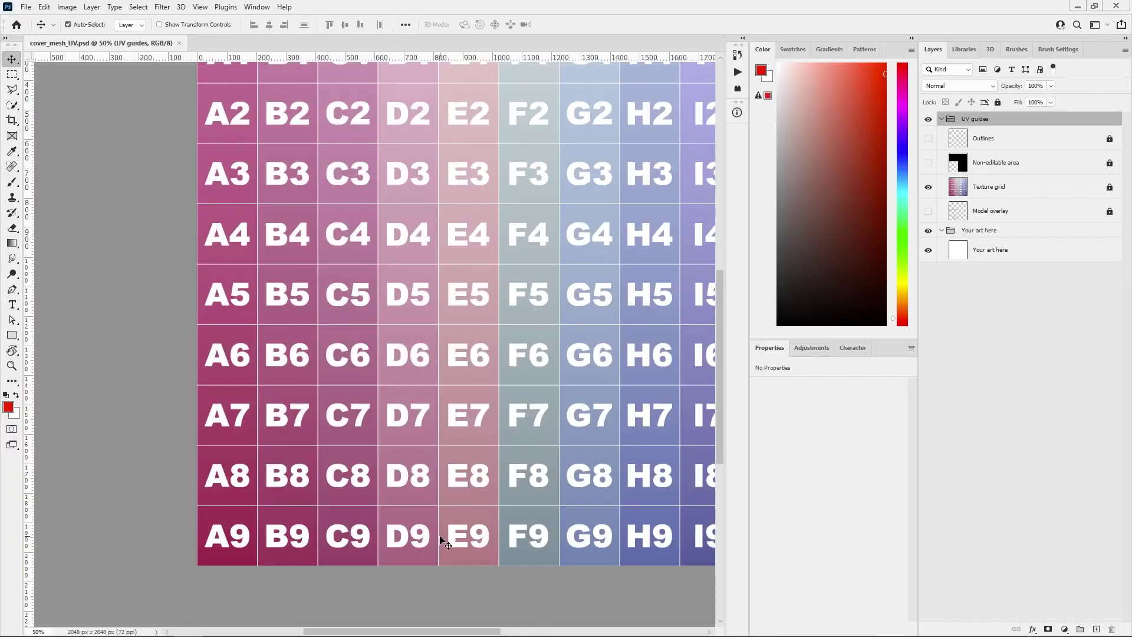
{"action": "left_click", "coordinate": [929, 162]}
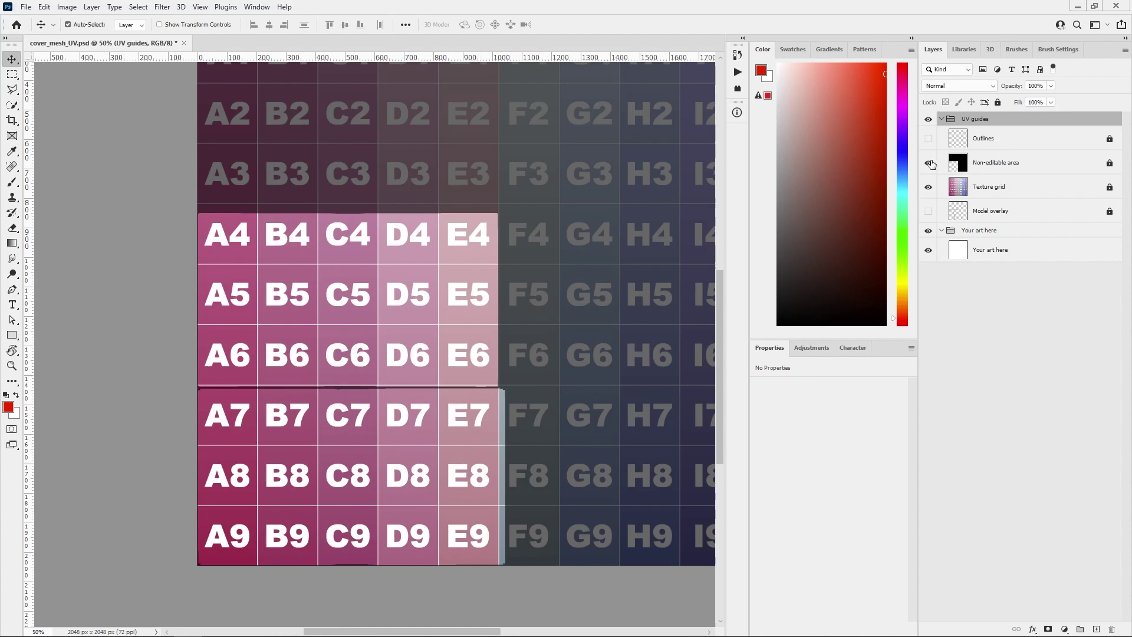
{"action": "key", "text": "ctrl+plus"}
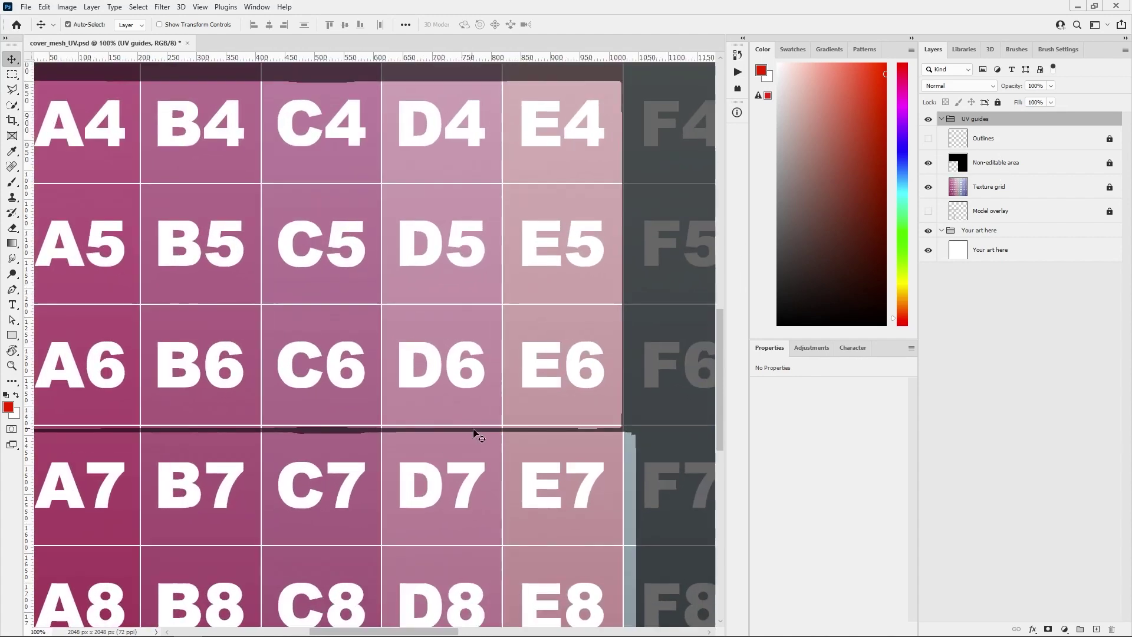
{"action": "left_click_drag", "start_coordinate": [480, 440], "coordinate": [442, 253]}
{"action": "left_click", "coordinate": [927, 189]}
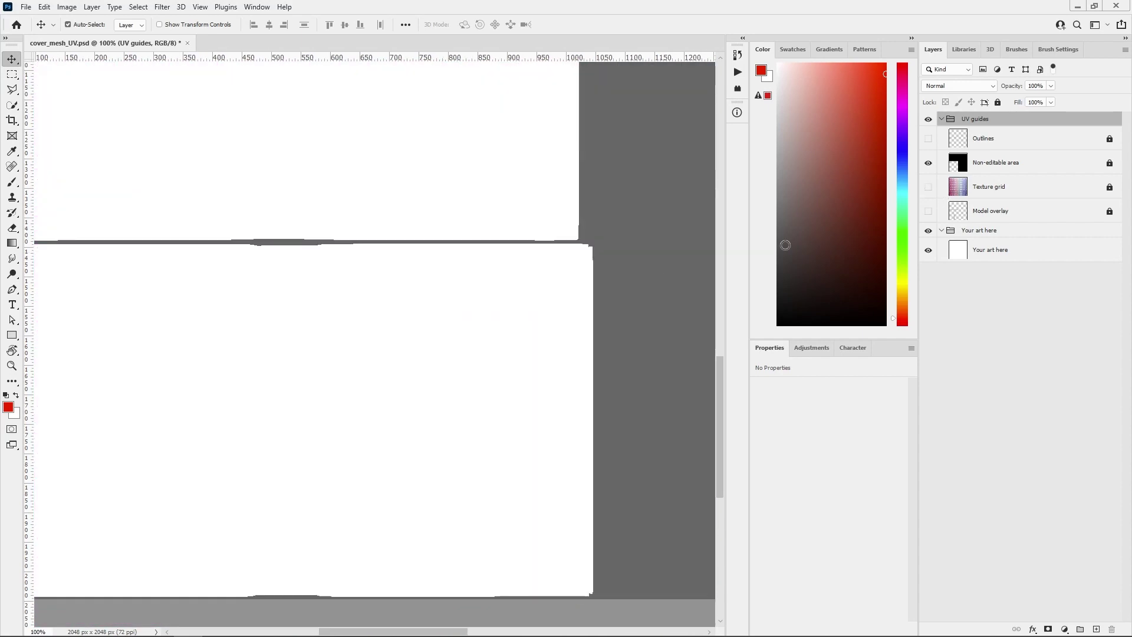
- Place two vertical guides marking both edges of the spine, using the bulge in the non-editable strip between the two cover sections
{"action": "left_click_drag", "start_coordinate": [351, 288], "coordinate": [425, 266]}
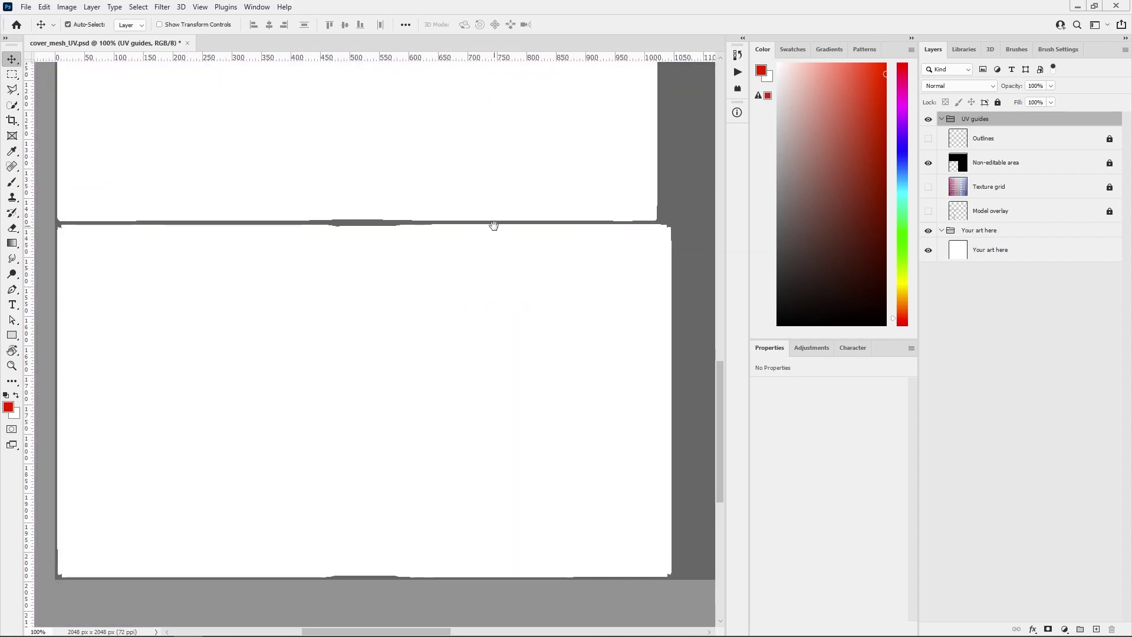
{"action": "left_click_drag", "start_coordinate": [494, 225], "coordinate": [574, 289]}
{"action": "key", "text": "ctrl+plus"}
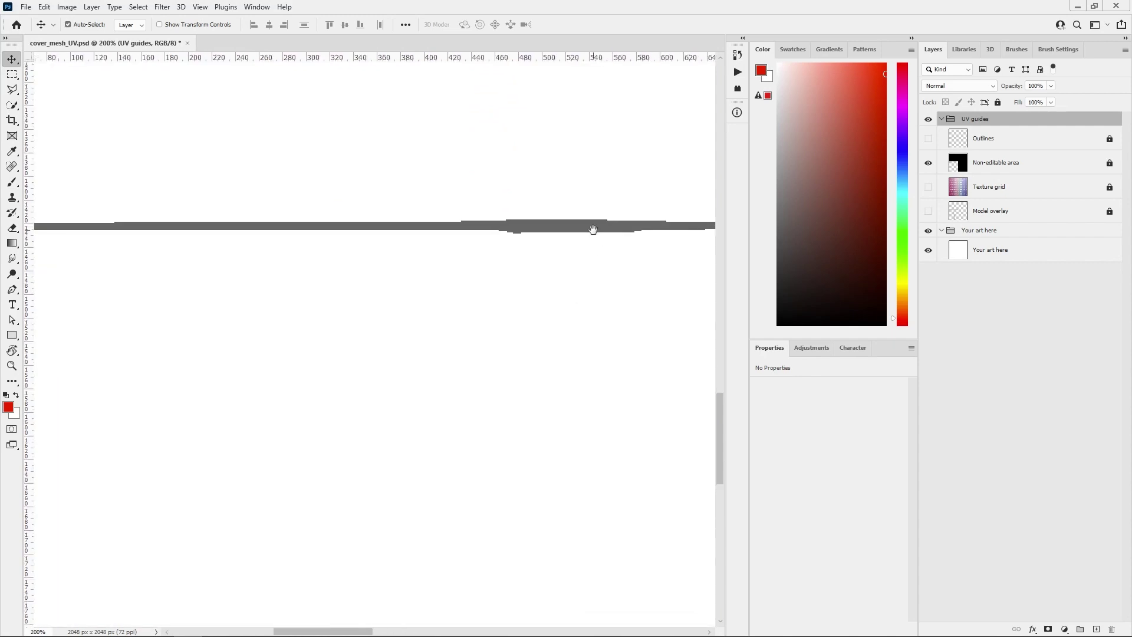
{"action": "left_click_drag", "start_coordinate": [590, 229], "coordinate": [472, 253]}
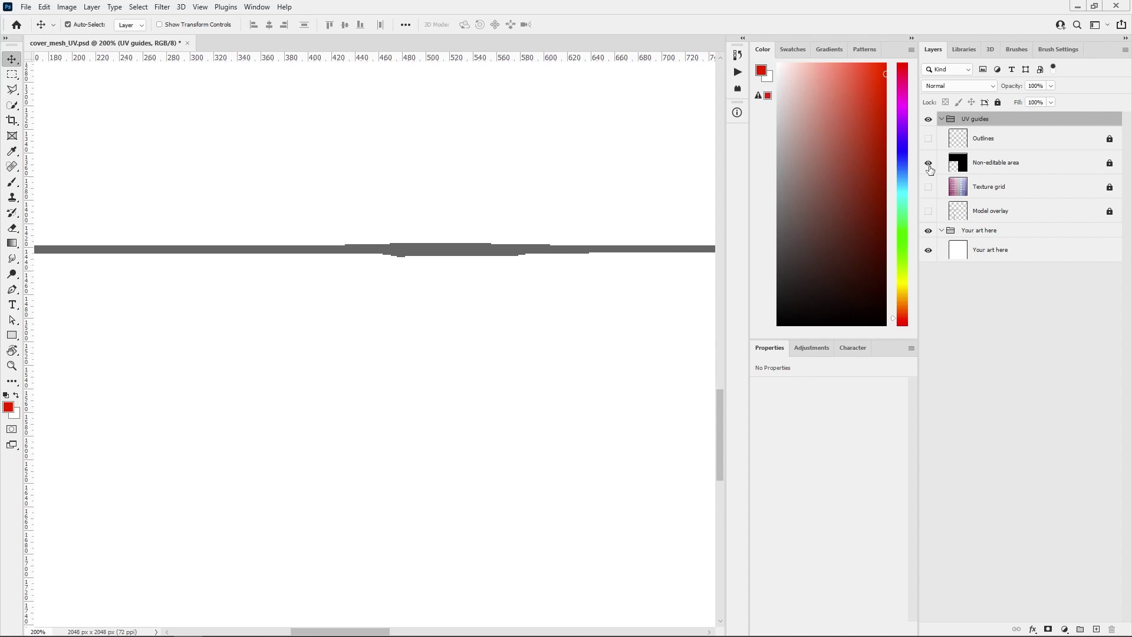
{"action": "left_click_drag", "start_coordinate": [566, 351], "coordinate": [557, 336]}
{"action": "key", "text": "ctrl+minus"}
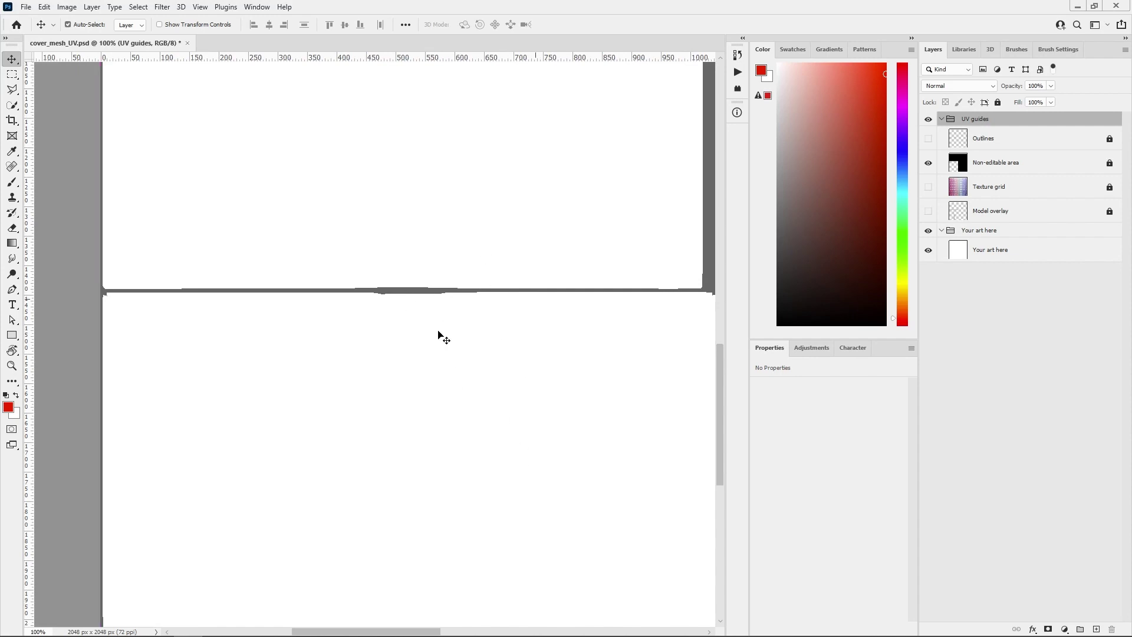
{"action": "key", "text": "ctrl+plus"}
{"action": "key", "text": "ctrl+plus"}
{"action": "left_click_drag", "start_coordinate": [584, 177], "coordinate": [467, 219]}
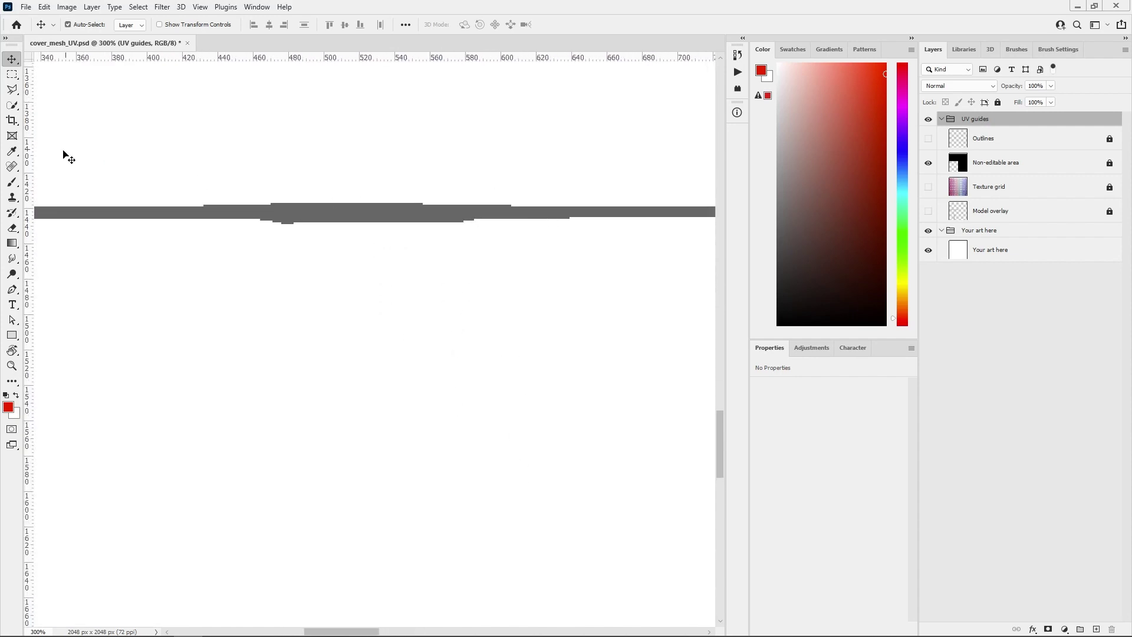
{"action": "left_click_drag", "start_coordinate": [28, 155], "coordinate": [463, 224]}
{"action": "left_click_drag", "start_coordinate": [33, 159], "coordinate": [294, 184]}
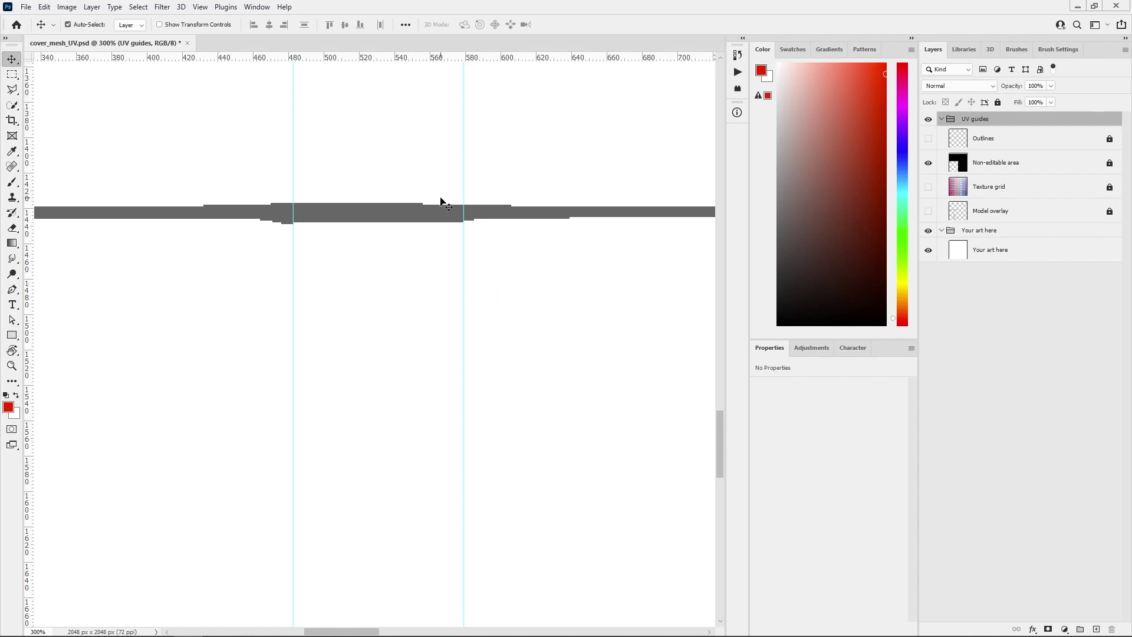
- Add horizontal guides along the upper and lower edges of the lower cover section and a vertical guide at its outer right edge
{"action": "key", "text": "ctrl+minus"}
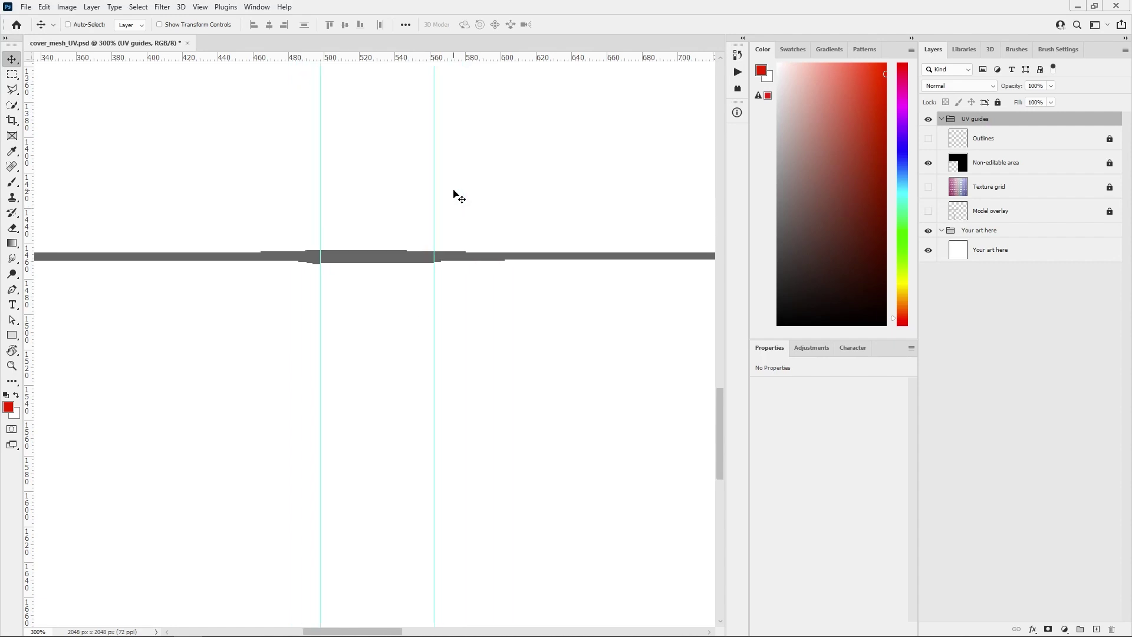
{"action": "left_click_drag", "start_coordinate": [473, 61], "coordinate": [531, 258]}
{"action": "left_click_drag", "start_coordinate": [503, 392], "coordinate": [465, 288]}
{"action": "left_click", "coordinate": [459, 73]}
{"action": "left_click_drag", "start_coordinate": [471, 61], "coordinate": [488, 430]}
{"action": "left_click_drag", "start_coordinate": [546, 299], "coordinate": [156, 319]}
{"action": "left_click_drag", "start_coordinate": [390, 262], "coordinate": [393, 279]}
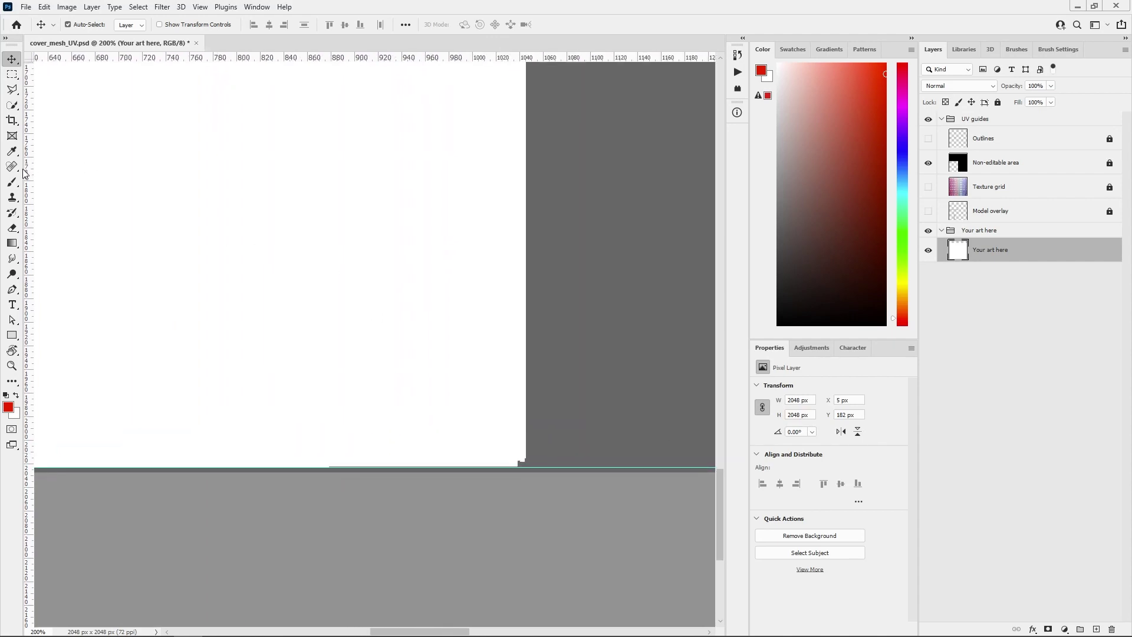
{"action": "left_click_drag", "start_coordinate": [28, 171], "coordinate": [518, 274]}
{"action": "key", "text": "ctrl+minus"}
{"action": "scroll", "coordinate": [479, 266], "scroll_direction": "down", "scroll_amount": 5}
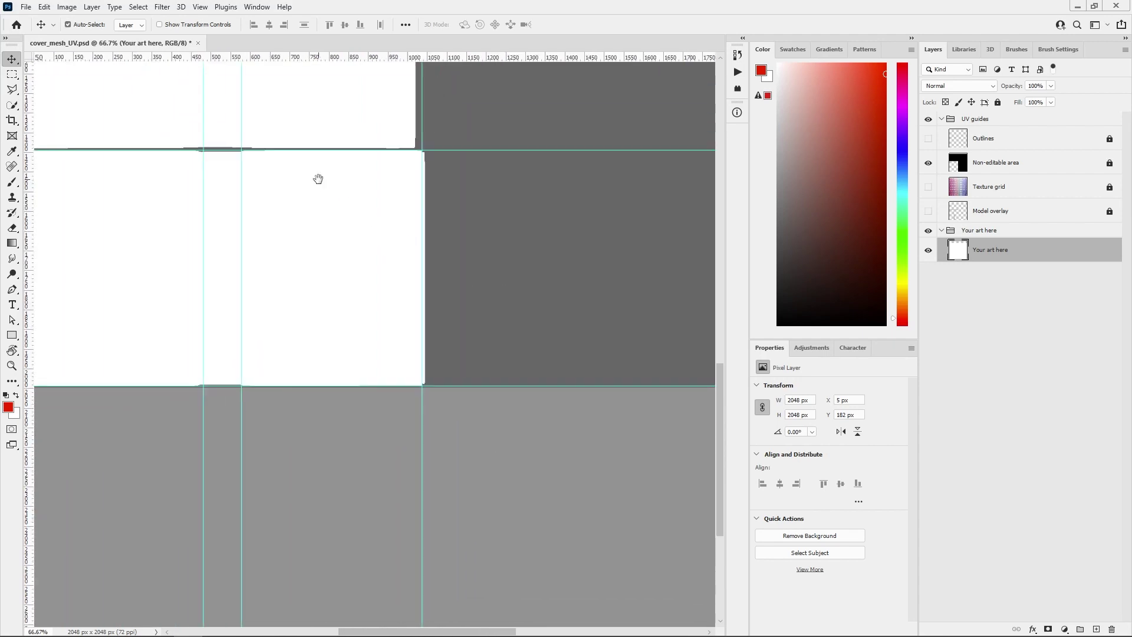
{"action": "key", "text": "ctrl+minus"}
- Select the 459 × 598 px front cover rectangle between the guides and fill it with a red (f42900) Solid Color fill layer
{"action": "key", "text": "m"}
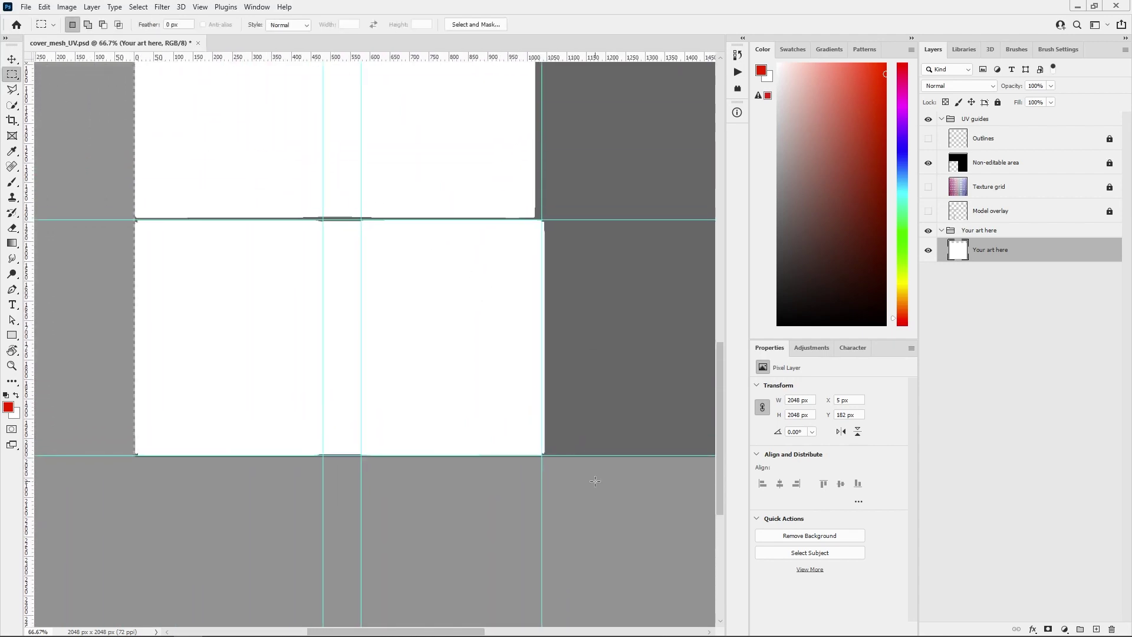
{"action": "left_click_drag", "start_coordinate": [613, 456], "coordinate": [361, 219]}
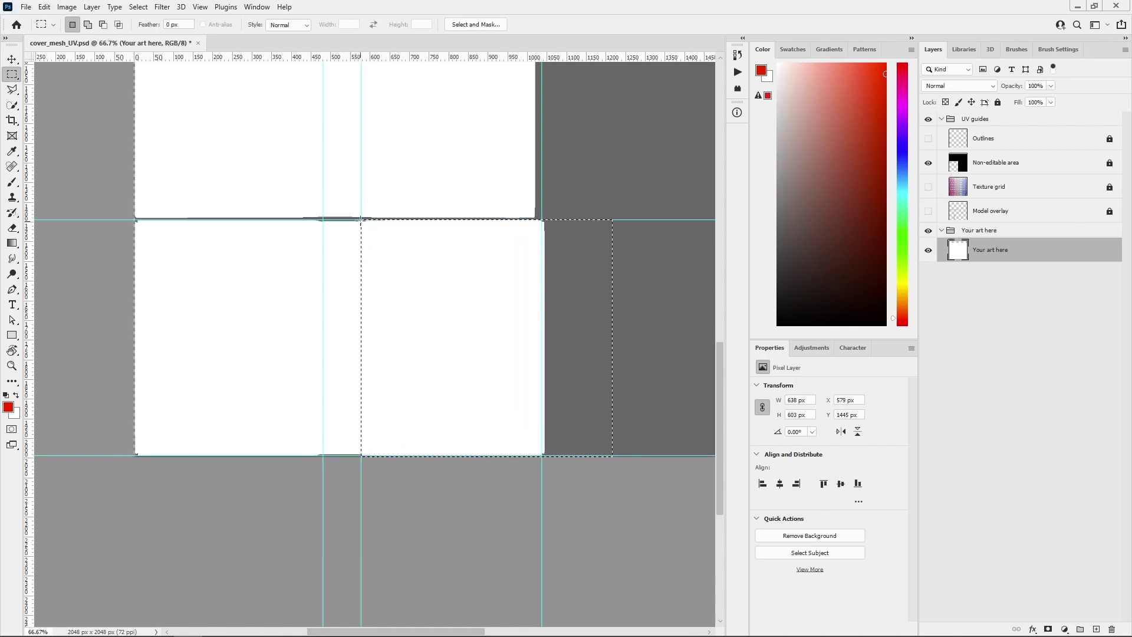
{"action": "left_click_drag", "start_coordinate": [667, 162], "coordinate": [544, 530], "text": "shift"}
{"action": "left_click_drag", "start_coordinate": [582, 455], "coordinate": [323, 457]}
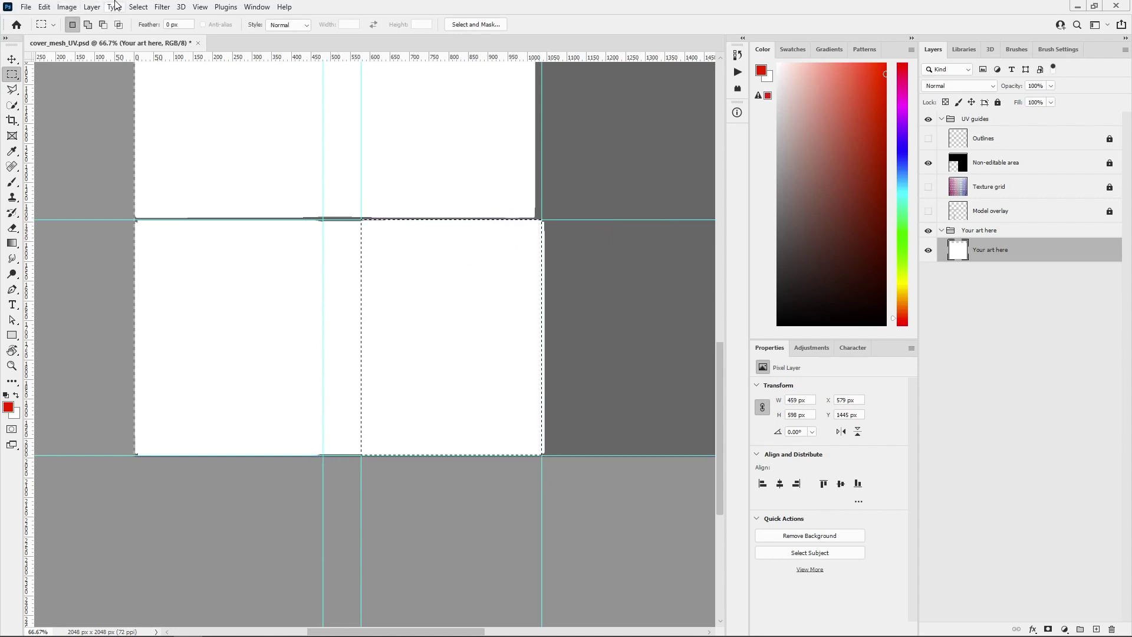
{"action": "left_click", "coordinate": [92, 7]}
{"action": "mouse_move", "coordinate": [115, 154]}
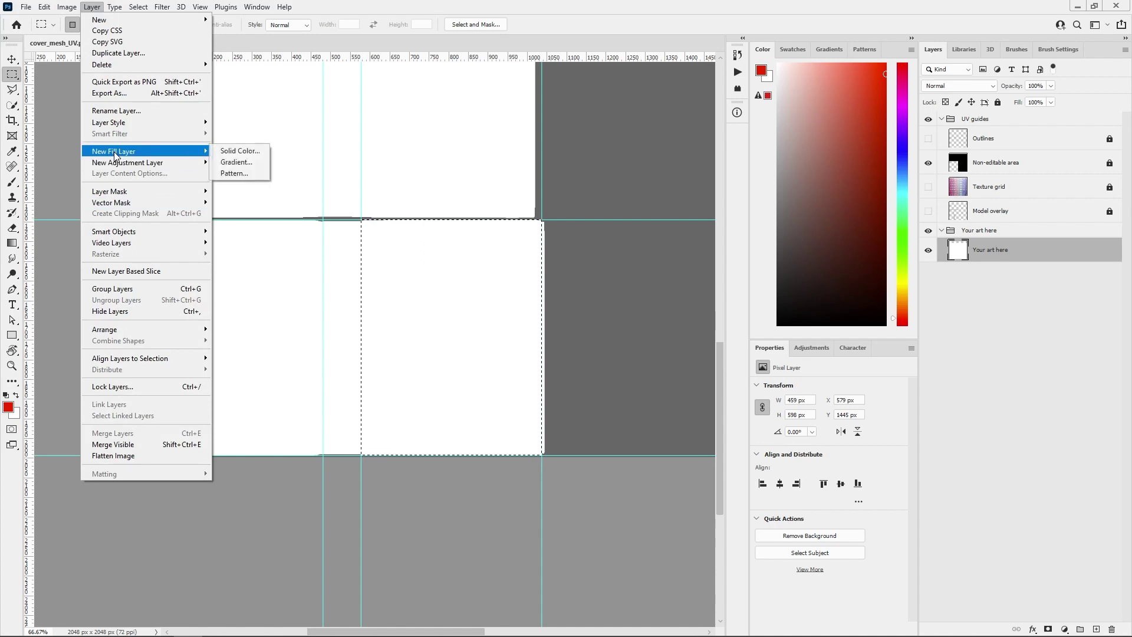
{"action": "left_click", "coordinate": [254, 152]}
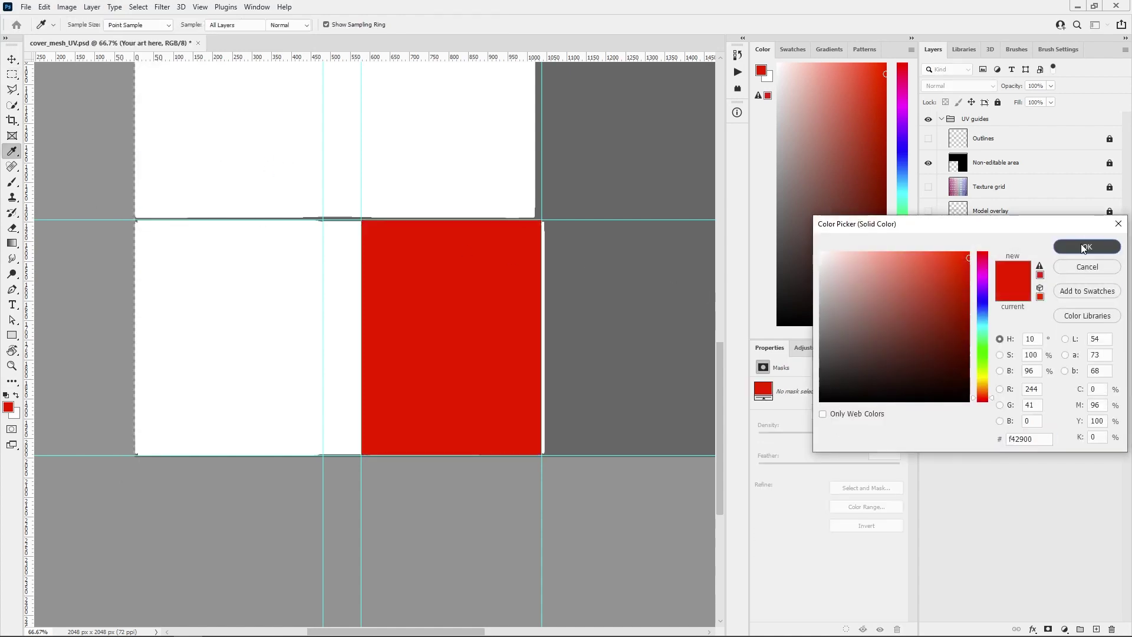
{"action": "left_click", "coordinate": [1084, 249]}
- Save cover_mesh_UV.psd with the white Your art here layer deleted and the Non-editable area layer hidden
{"action": "left_click", "coordinate": [972, 276]}
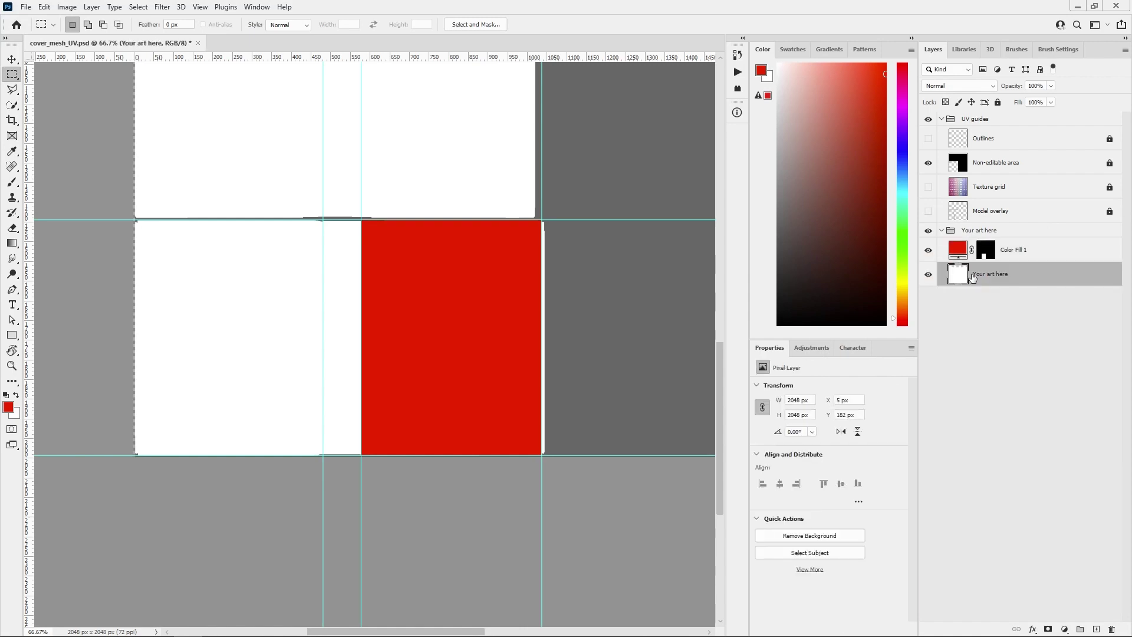
{"action": "key", "text": "Delete"}
{"action": "left_click", "coordinate": [996, 310]}
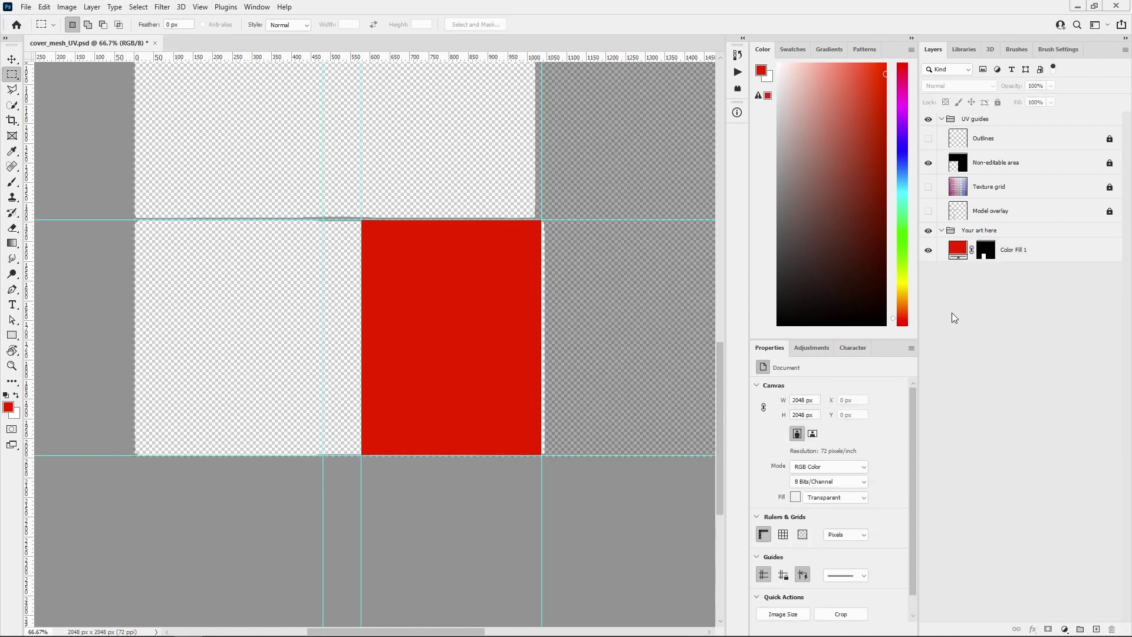
{"action": "left_click", "coordinate": [929, 163]}
{"action": "key", "text": "ctrl+s"}
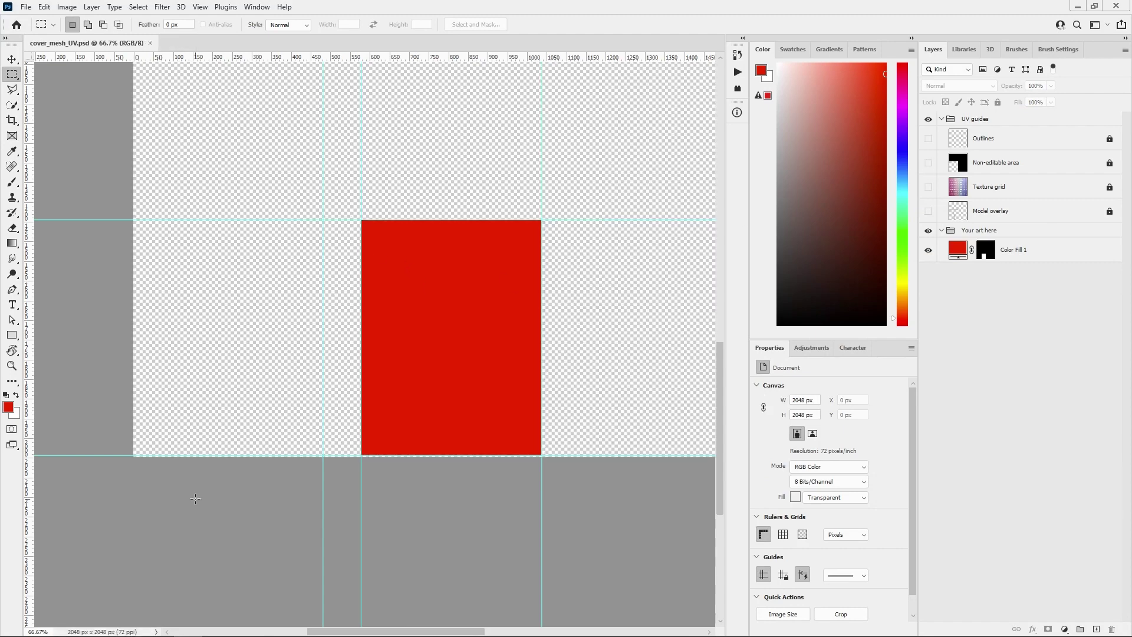
- Switch to Substance 3D Stager and replace the cover graphic's image with the updated cover_mesh_UV.psd from hard_cover_book_UVs
{"action": "left_click", "coordinate": [135, 626]}
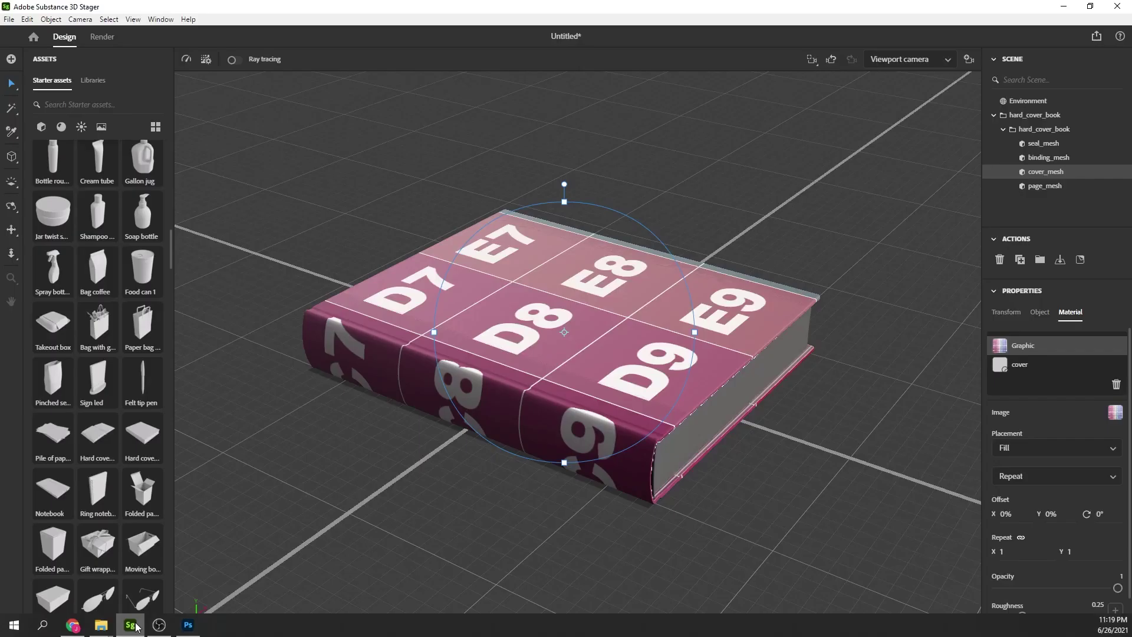
{"action": "right_click_drag", "start_coordinate": [734, 324], "coordinate": [663, 383]}
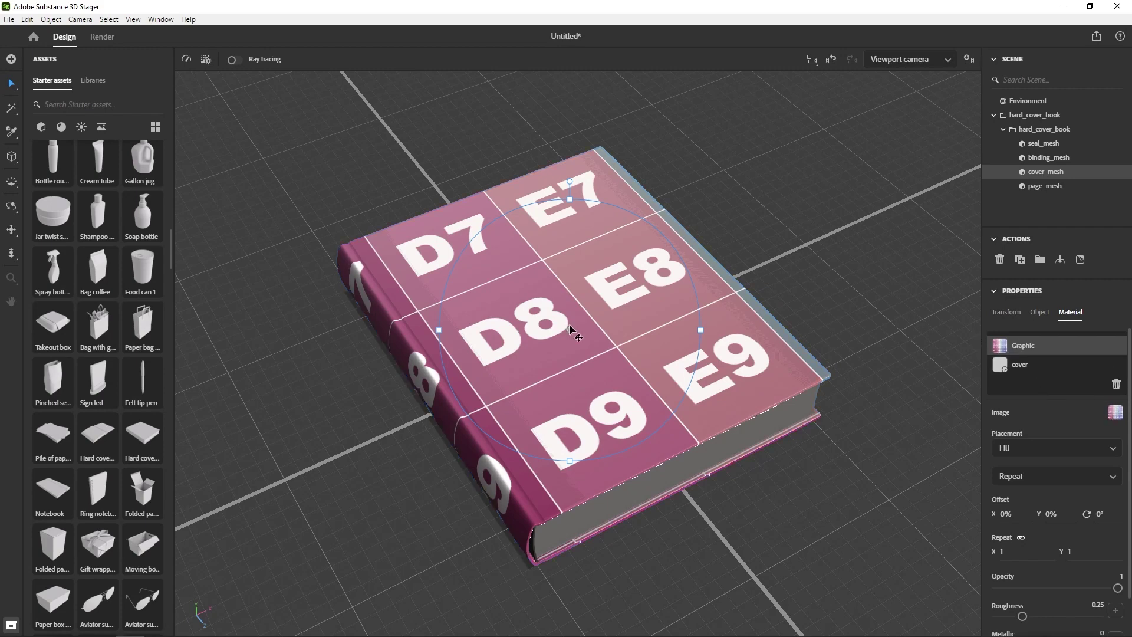
{"action": "mouse_move", "coordinate": [614, 320]}
{"action": "right_mouse_down"}
{"action": "mouse_move", "coordinate": [599, 326]}
{"action": "mouse_move", "coordinate": [628, 317]}
{"action": "right_mouse_up"}
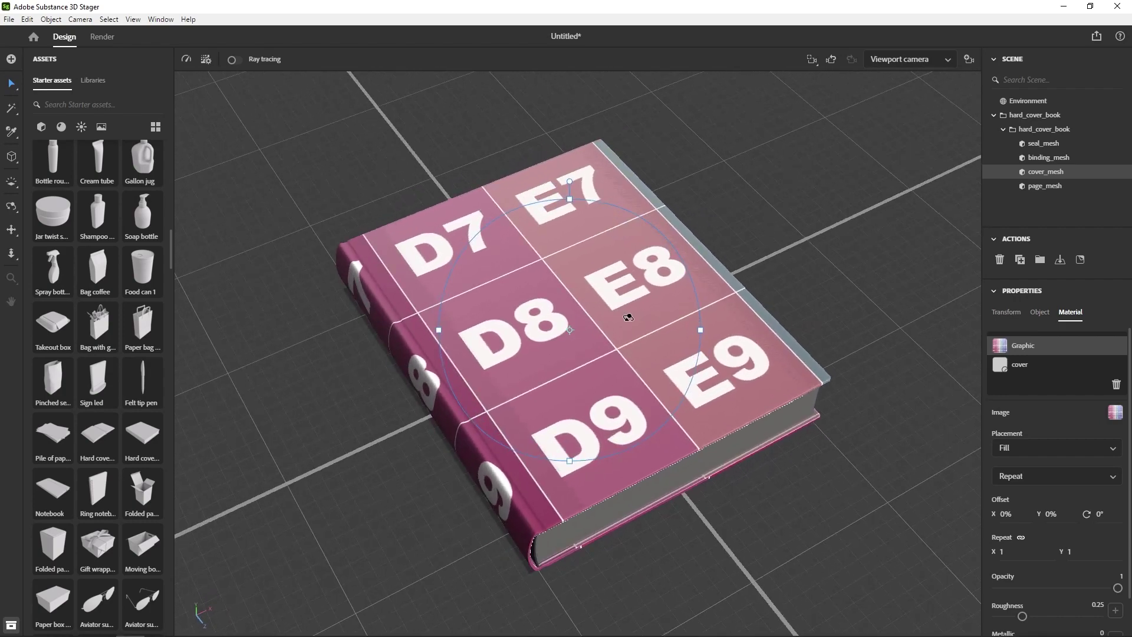
{"action": "left_click", "coordinate": [1114, 417]}
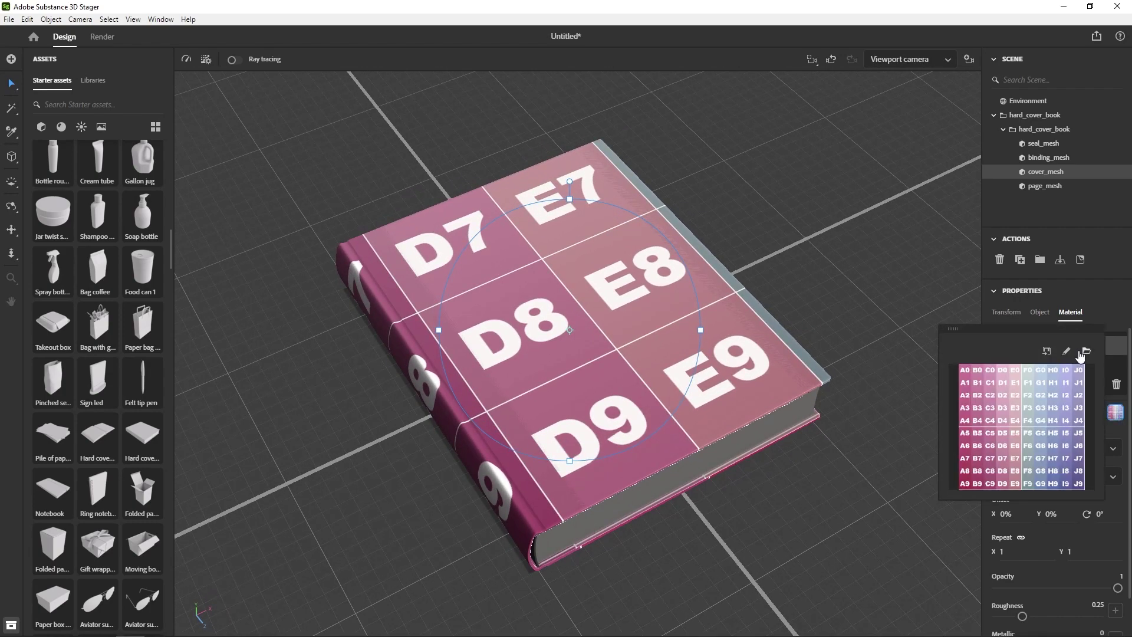
{"action": "left_click", "coordinate": [1085, 352]}
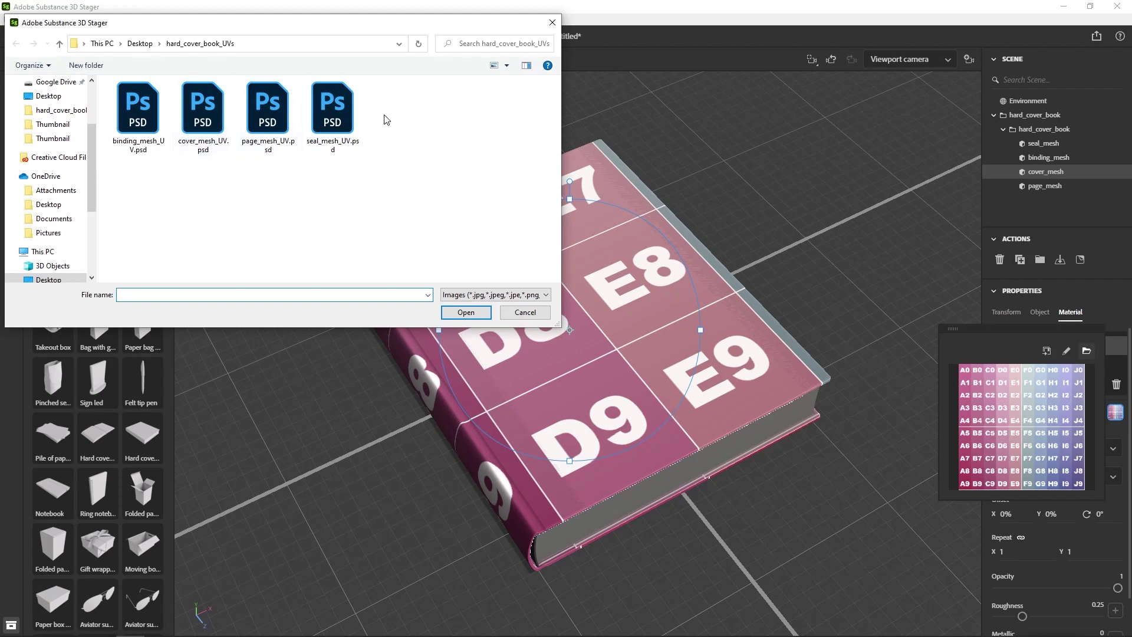
{"action": "double_click", "coordinate": [201, 123]}
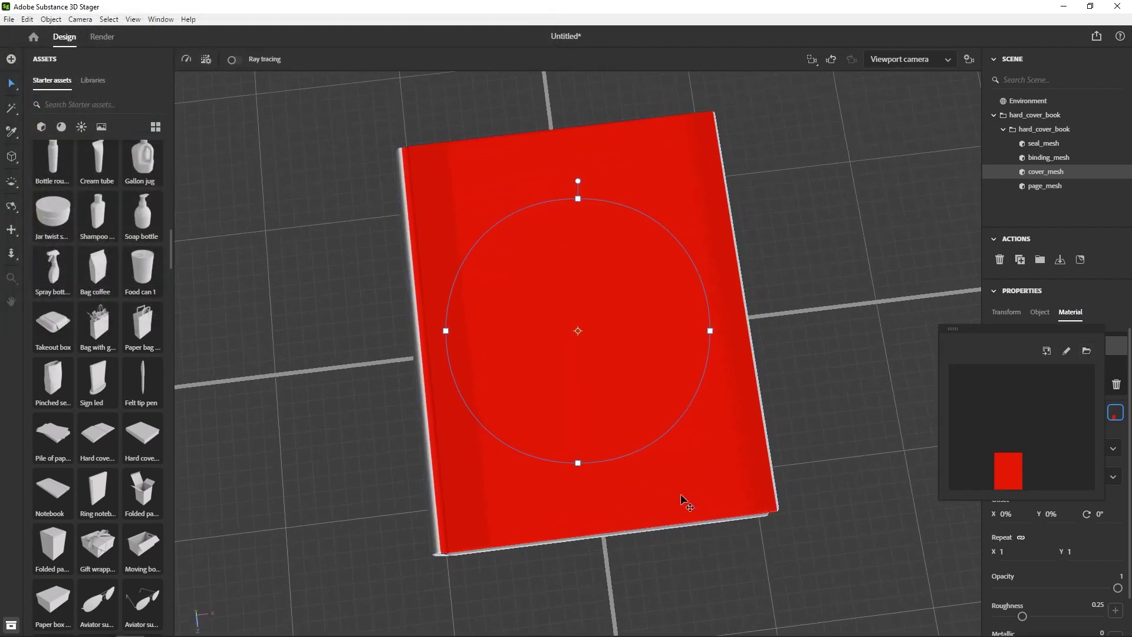
- Inspect how closely the red fill reaches the edges and corners of the book's front cover
{"action": "scroll", "coordinate": [802, 531], "scroll_direction": "up", "scroll_amount": 5}
{"action": "scroll", "coordinate": [795, 543], "scroll_direction": "down", "scroll_amount": 5}
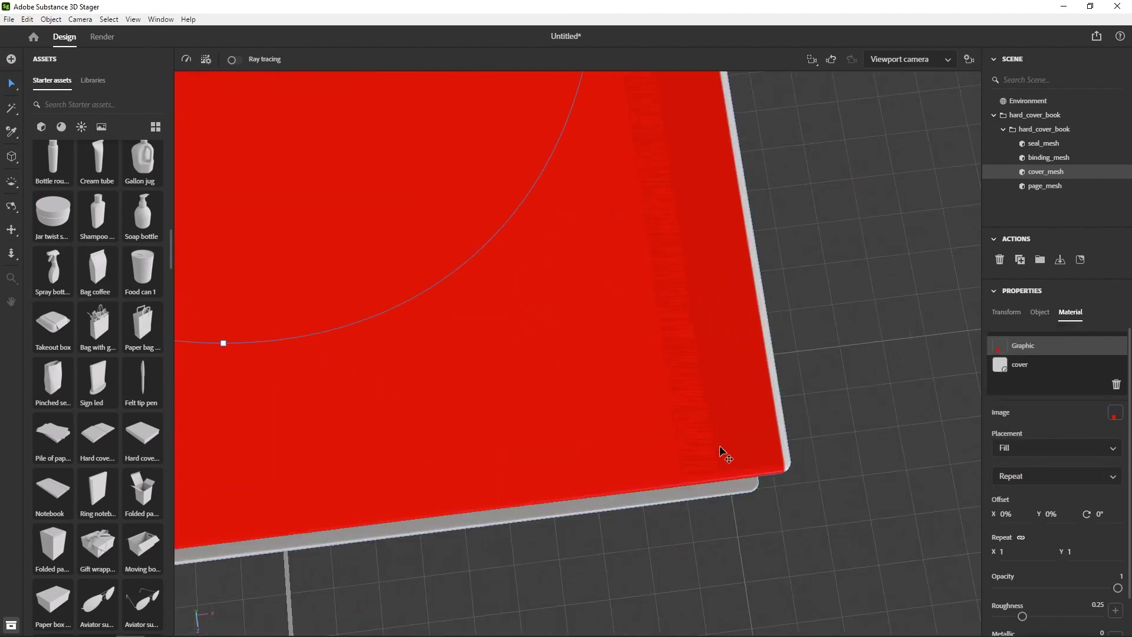
{"action": "scroll", "coordinate": [735, 450], "scroll_direction": "up", "scroll_amount": 3}
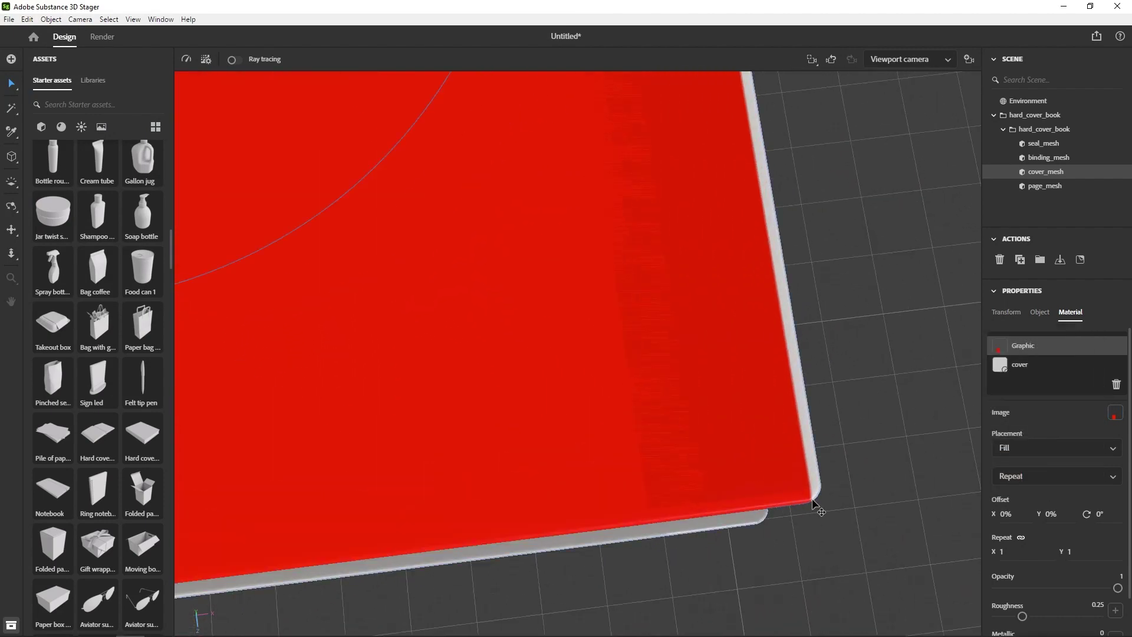
{"action": "scroll", "coordinate": [741, 417], "scroll_direction": "down", "scroll_amount": 6}
{"action": "scroll", "coordinate": [548, 325], "scroll_direction": "down", "scroll_amount": 2}
{"action": "middle_click_drag", "start_coordinate": [621, 403], "coordinate": [858, 613]}
{"action": "middle_click_drag", "start_coordinate": [584, 346], "coordinate": [655, 365]}
{"action": "scroll", "coordinate": [545, 241], "scroll_direction": "up", "scroll_amount": 5}
{"action": "scroll", "coordinate": [560, 235], "scroll_direction": "down", "scroll_amount": 4}
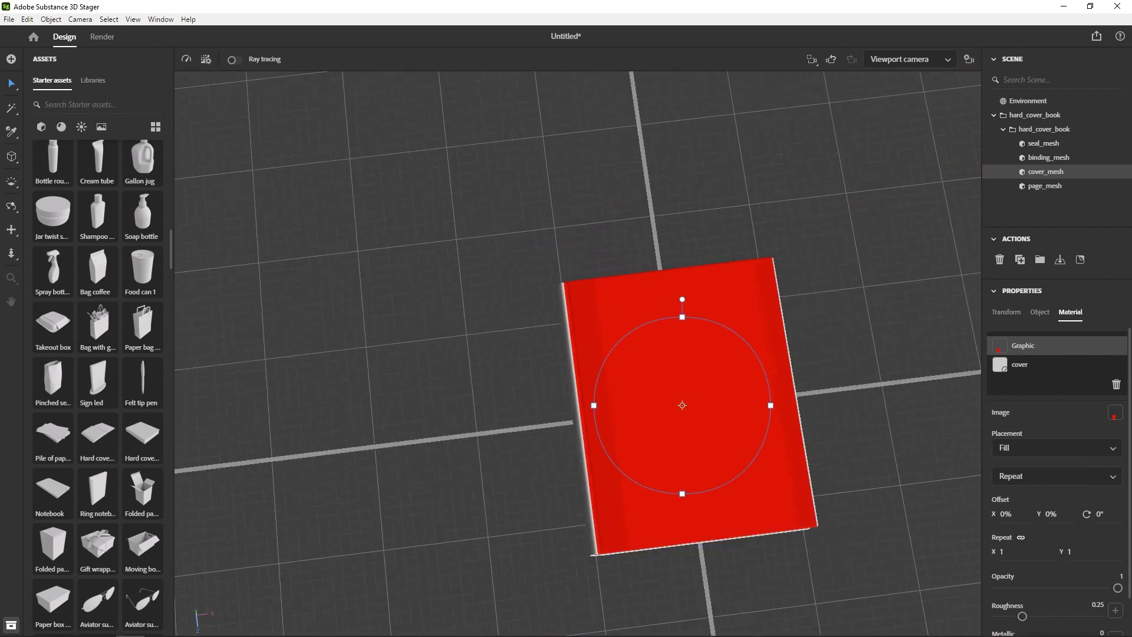
- Switch to the finished HEAT version of cover_mesh_UV.psd in Photoshop, show the Guides group, and examine its colored cover and spine sections
{"action": "key", "text": "alt+Tab"}
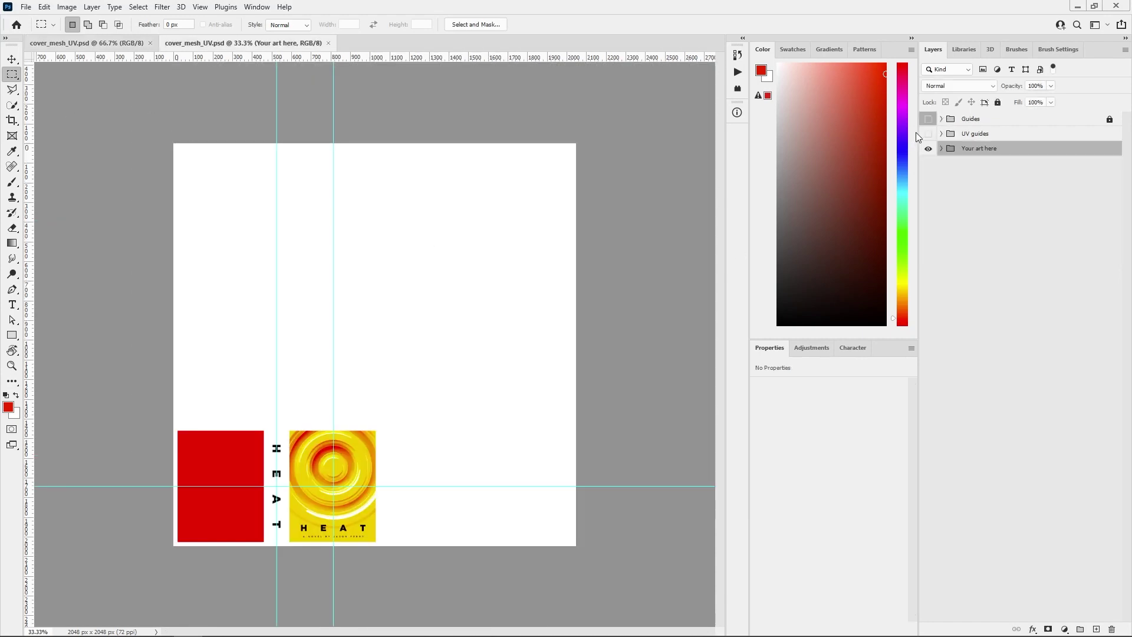
{"action": "left_click", "coordinate": [928, 119]}
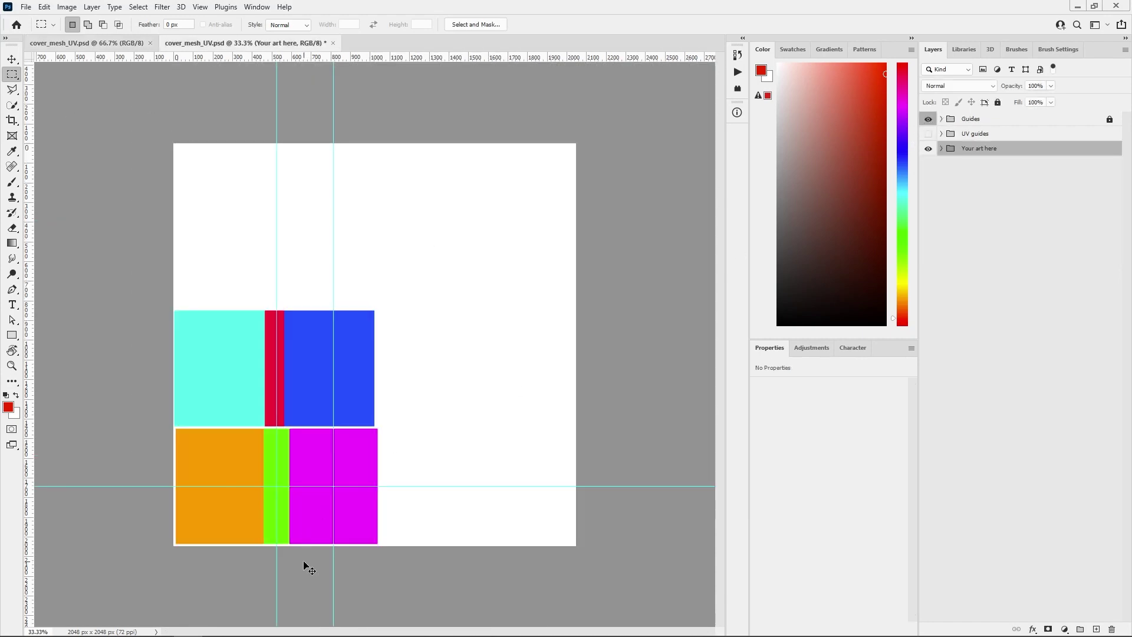
{"action": "key", "text": "ctrl+plus"}
{"action": "key", "text": "ctrl+minus"}
{"action": "key", "text": "ctrl+plus"}
{"action": "key", "text": "ctrl+plus"}
{"action": "left_click_drag", "start_coordinate": [219, 511], "coordinate": [316, 385]}
{"action": "key", "text": "ctrl+plus"}
{"action": "left_click_drag", "start_coordinate": [253, 428], "coordinate": [360, 286]}
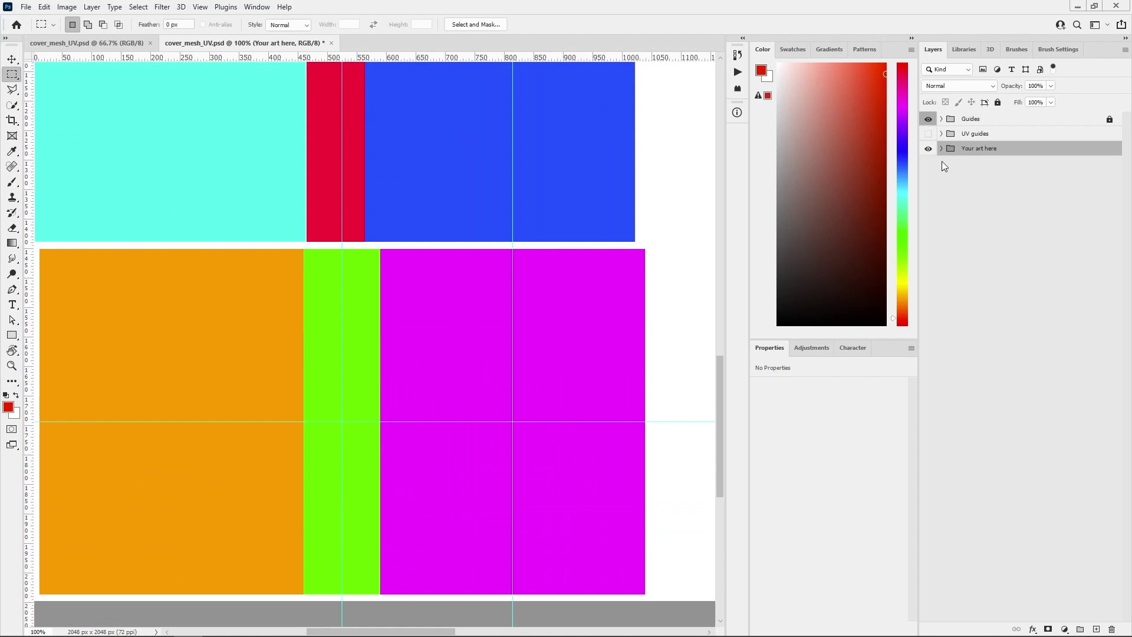
- Hide the Guides group in the HEAT version of cover_mesh_UV.psd and save the file
{"action": "left_click", "coordinate": [930, 121]}
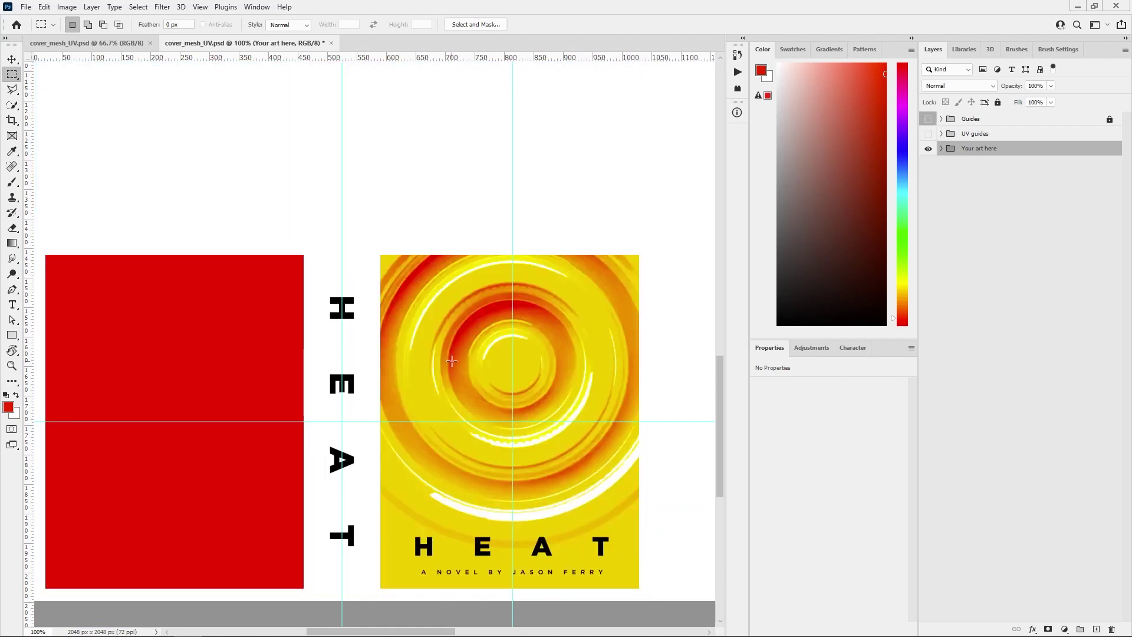
{"action": "key", "text": "ctrl+minus"}
{"action": "key", "text": "ctrl+s"}
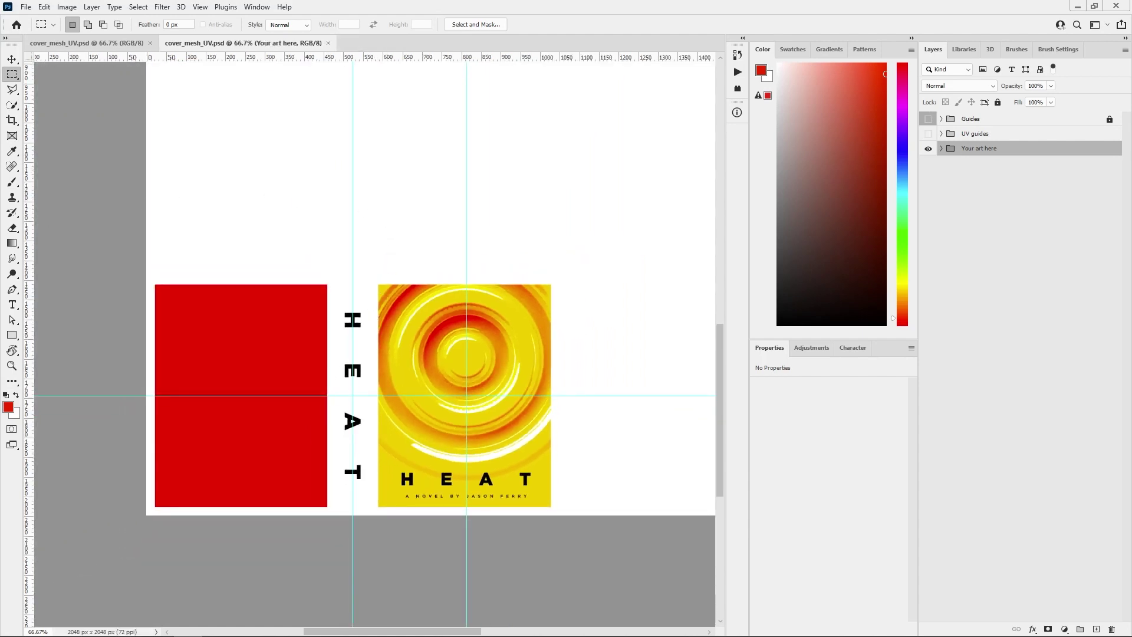
- Switch to Substance 3D Stager and replace the cover graphic's image with cover_mesh_UV.psd from Desktop > Tutorial > Graphic > hard_cover_book_UVs
{"action": "key", "text": "alt+Tab"}
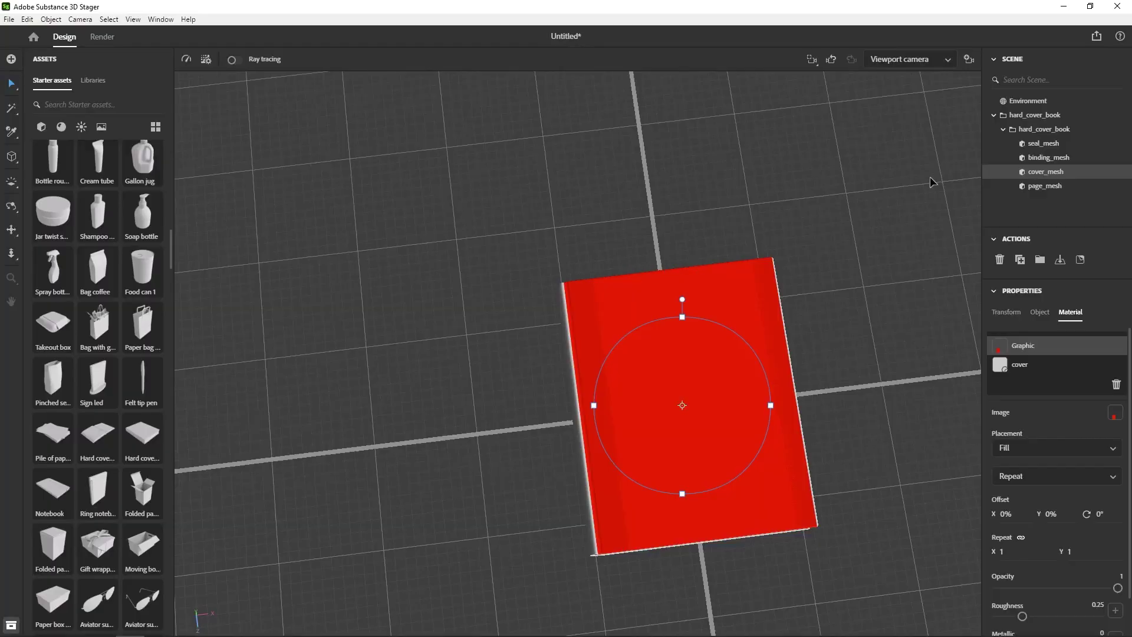
{"action": "left_click", "coordinate": [1081, 260]}
{"action": "left_click", "coordinate": [552, 22]}
{"action": "left_click", "coordinate": [1114, 413]}
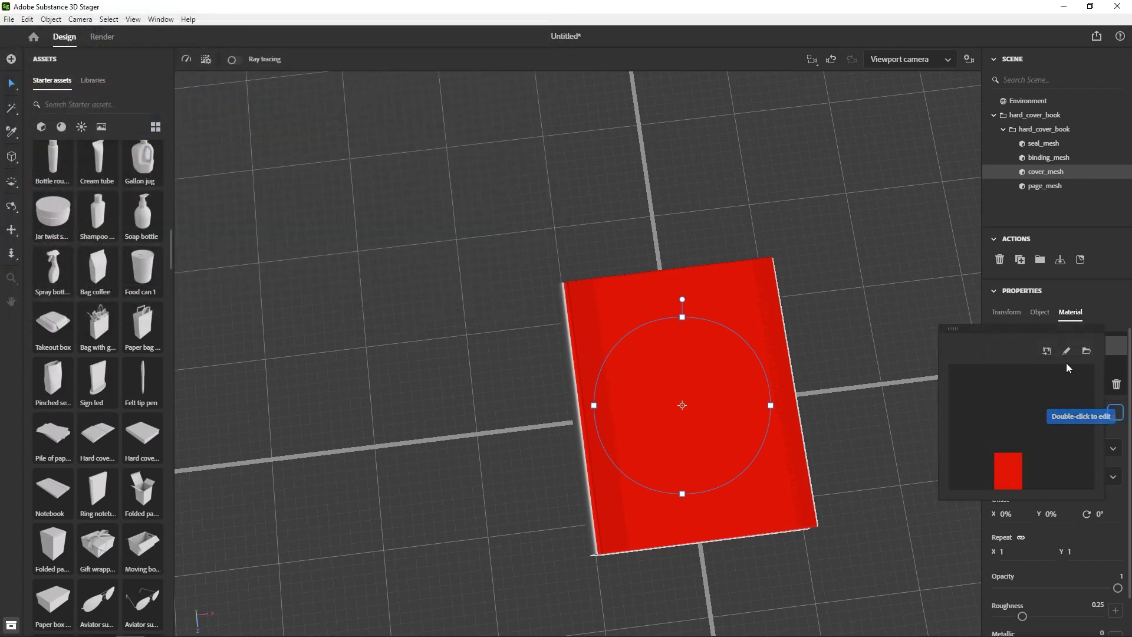
{"action": "left_click", "coordinate": [1086, 351]}
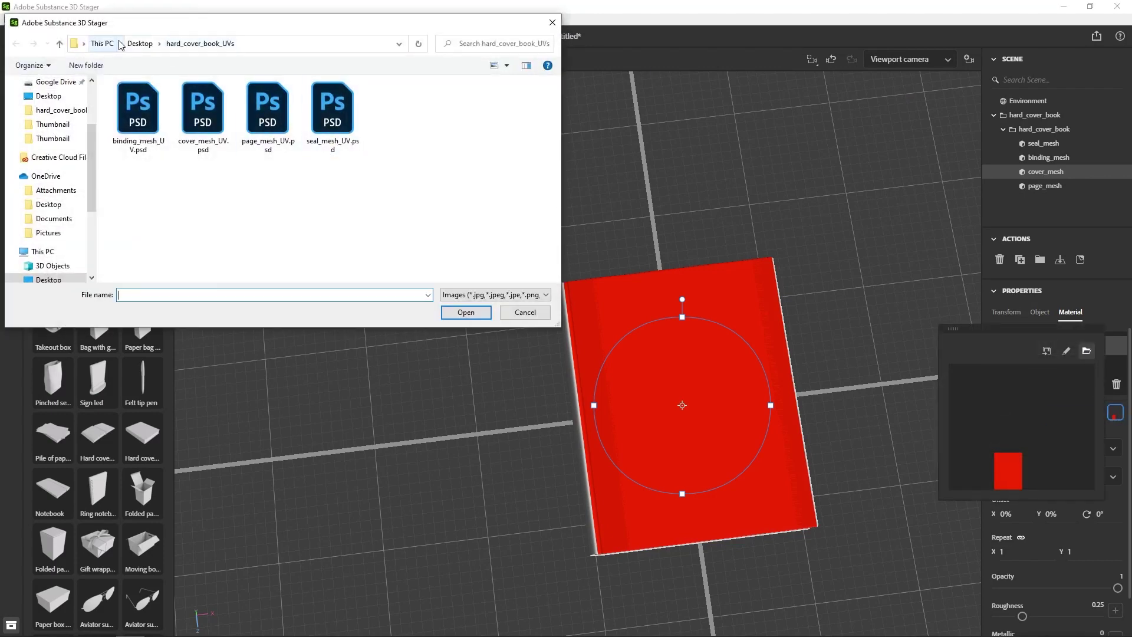
{"action": "left_click", "coordinate": [140, 43]}
{"action": "double_click", "coordinate": [203, 111]}
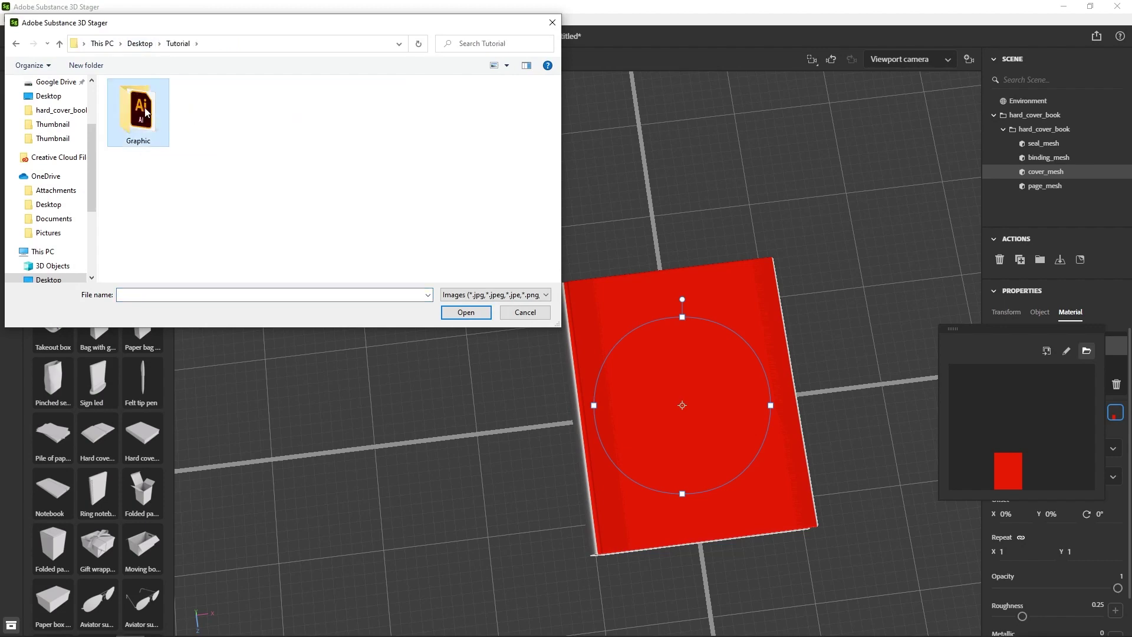
{"action": "double_click", "coordinate": [146, 111]}
{"action": "double_click", "coordinate": [164, 104]}
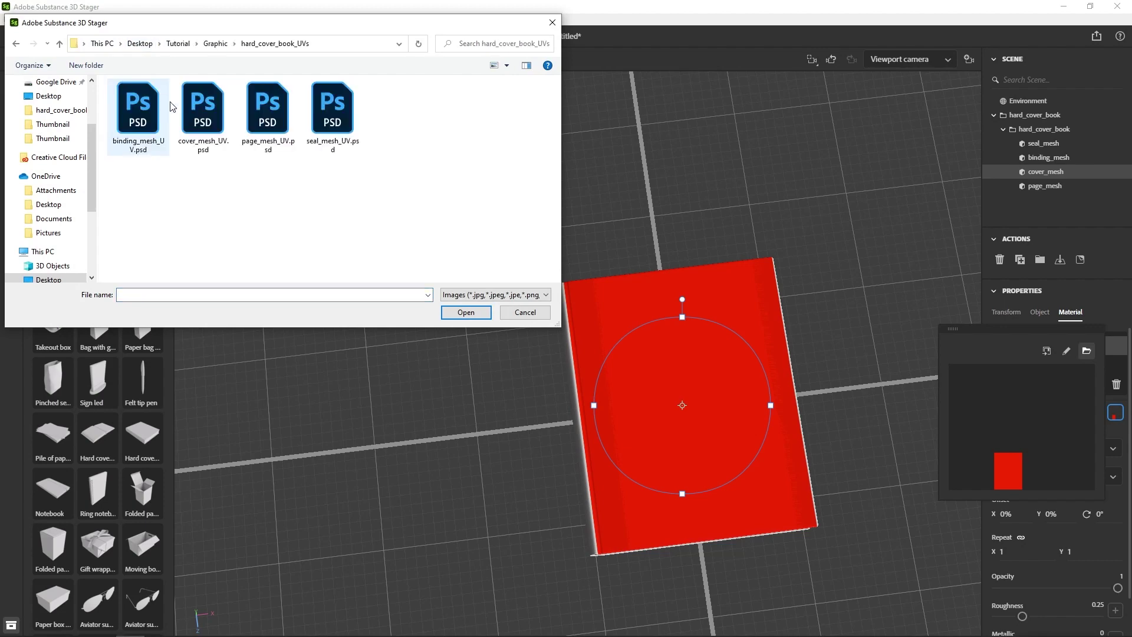
{"action": "double_click", "coordinate": [210, 108]}
- Examine the applied artwork on the book, and switch to Photoshop to expand the Your art here group and its Front group
{"action": "left_click_drag", "start_coordinate": [455, 456], "coordinate": [526, 399]}
{"action": "right_click_drag", "start_coordinate": [512, 409], "coordinate": [678, 300]}
{"action": "scroll", "coordinate": [805, 401], "scroll_direction": "up", "scroll_amount": 3}
{"action": "middle_click_drag", "start_coordinate": [806, 401], "coordinate": [635, 403]}
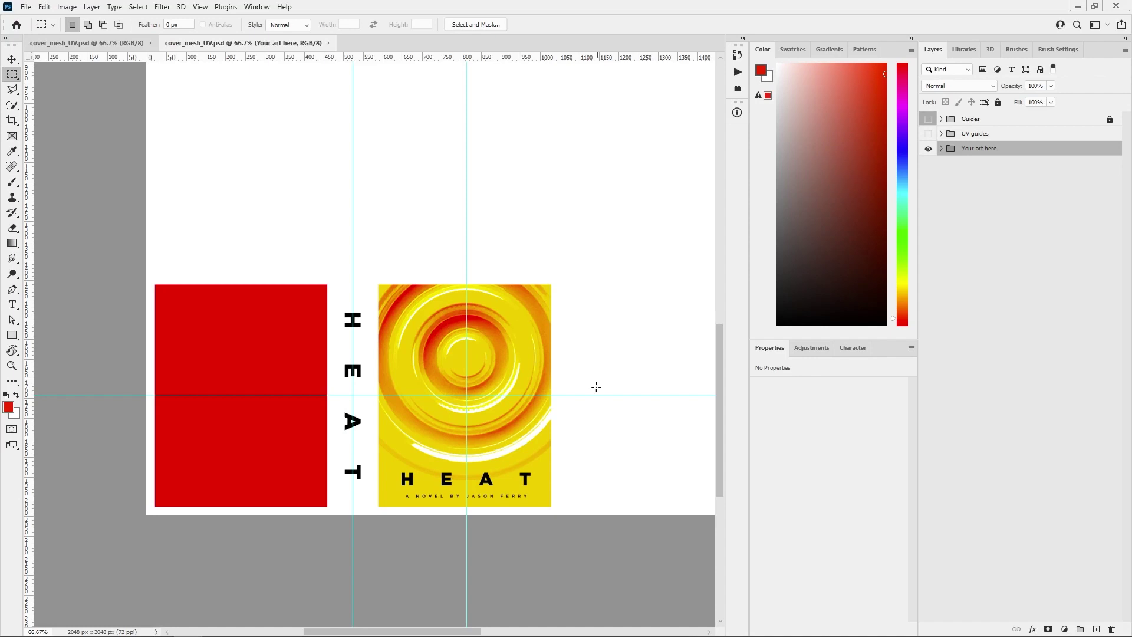
{"action": "left_click", "coordinate": [942, 148]}
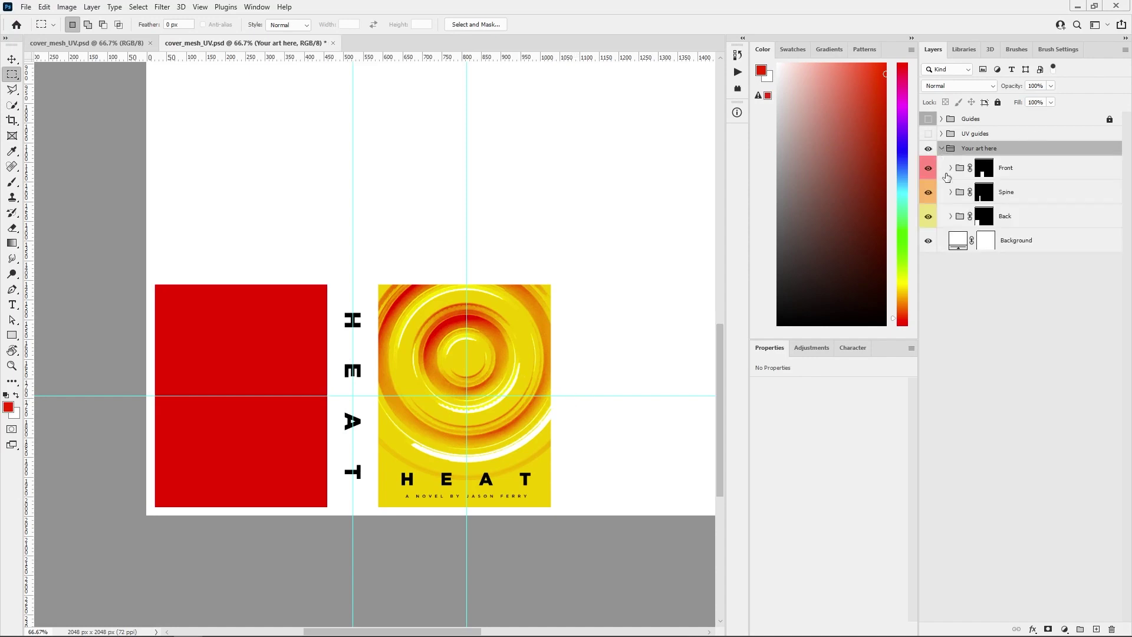
{"action": "left_click", "coordinate": [951, 168]}
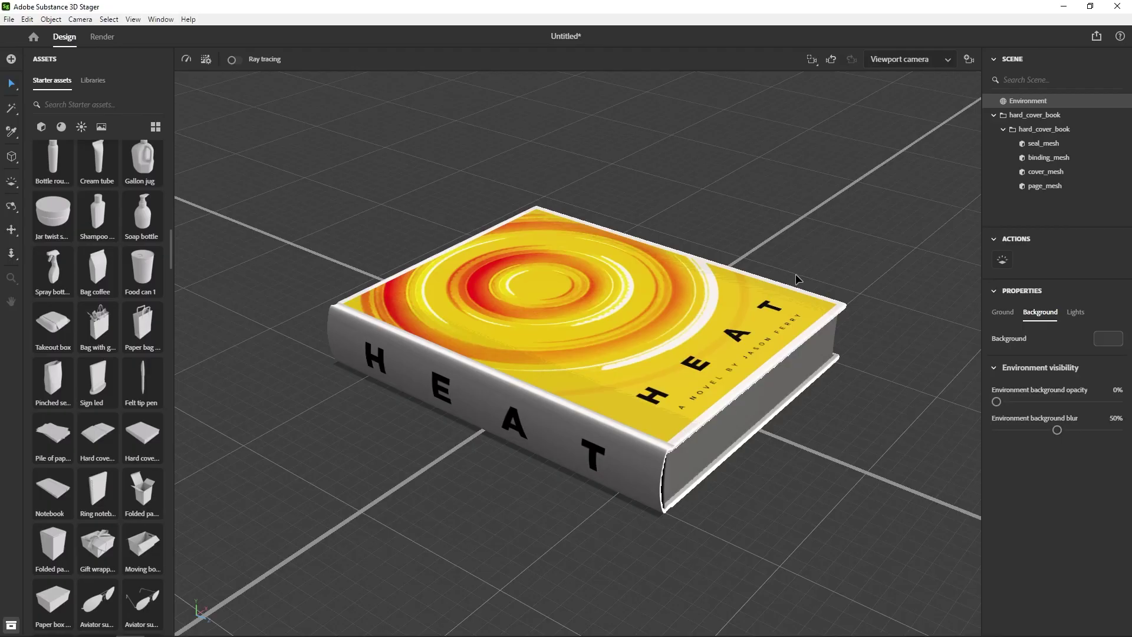
- Switch to Substance 3D Stager and inspect the HEAT artwork on the book's front cover and spine from several angles
{"action": "left_click_drag", "start_coordinate": [793, 283], "coordinate": [822, 250], "text": "alt"}
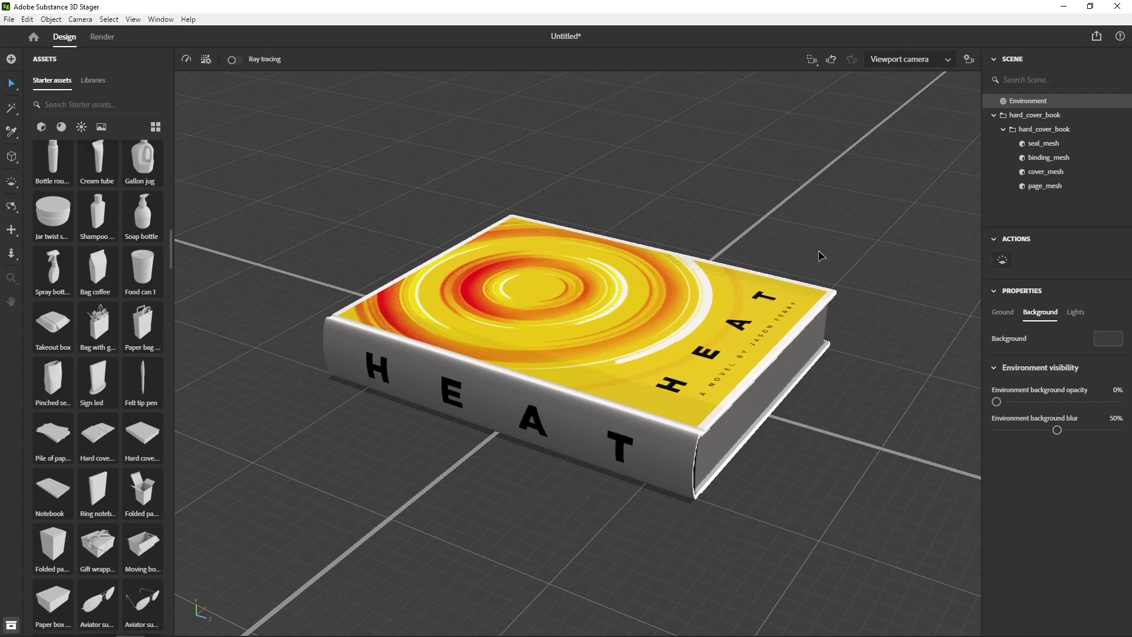
{"action": "left_click_drag", "start_coordinate": [813, 256], "coordinate": [677, 328], "text": "alt"}
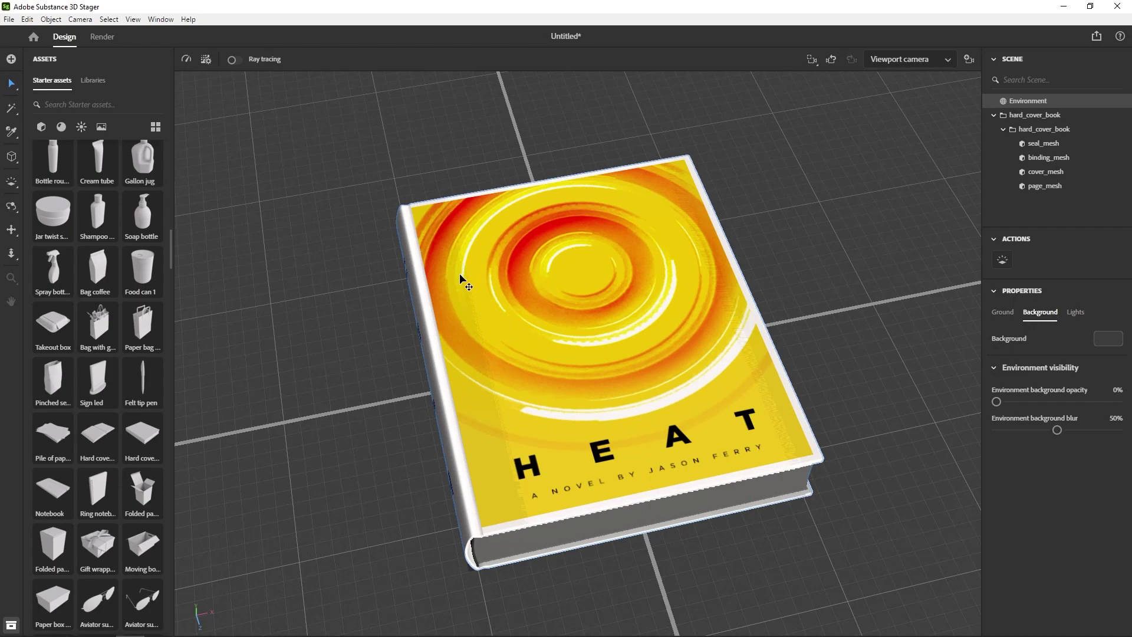
{"action": "left_click_drag", "start_coordinate": [459, 273], "coordinate": [641, 297], "text": "alt"}
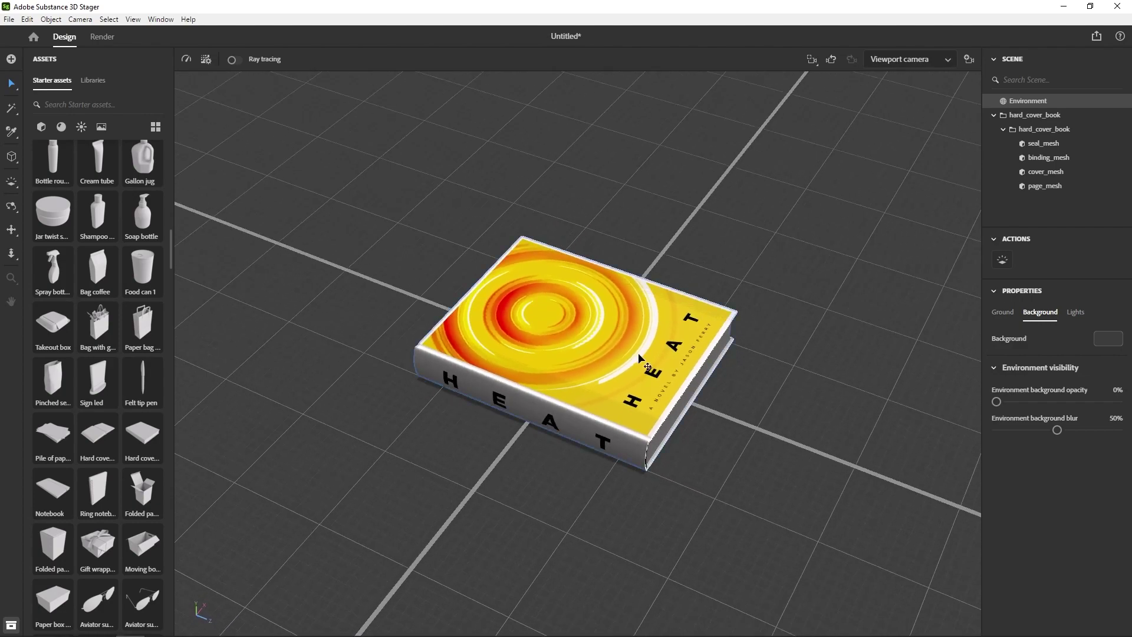
{"action": "scroll", "coordinate": [630, 371], "scroll_direction": "up", "scroll_amount": 3}
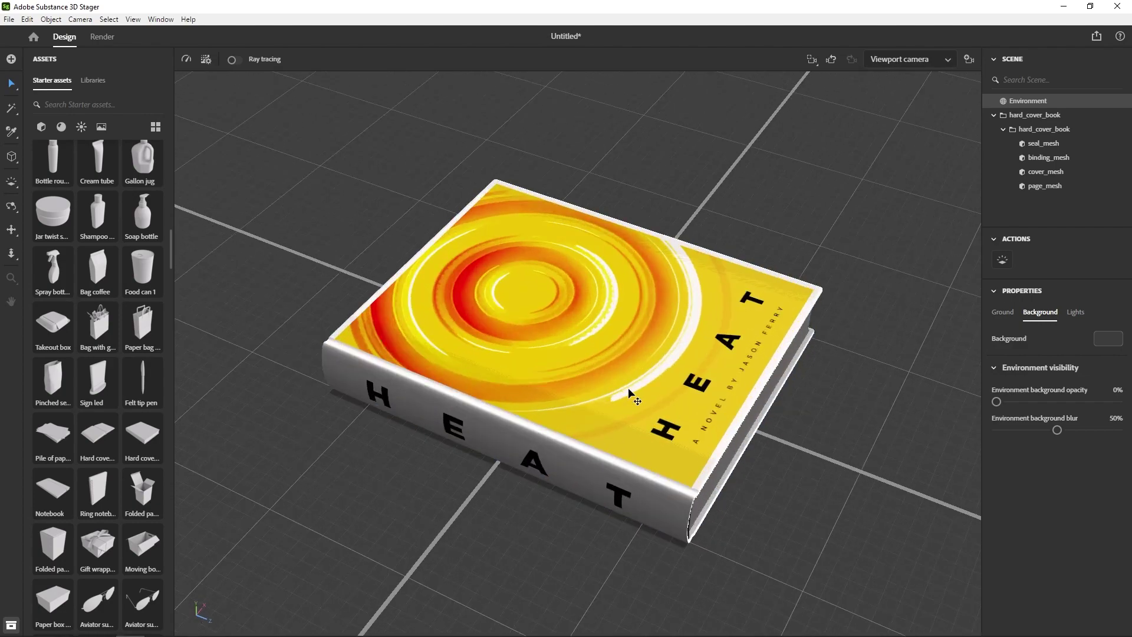
{"action": "left_click_drag", "start_coordinate": [628, 388], "coordinate": [604, 359], "text": "alt"}
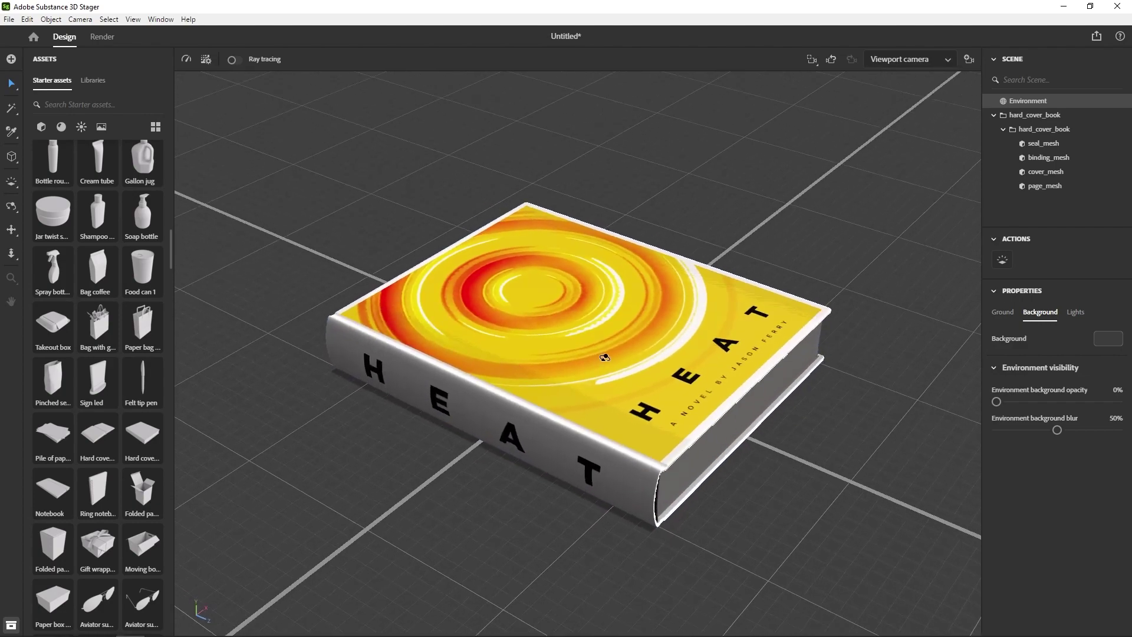
- Duplicate the hard cover book, stack the copy directly on top of the original, and rotate it slightly
{"action": "left_click", "coordinate": [605, 357]}
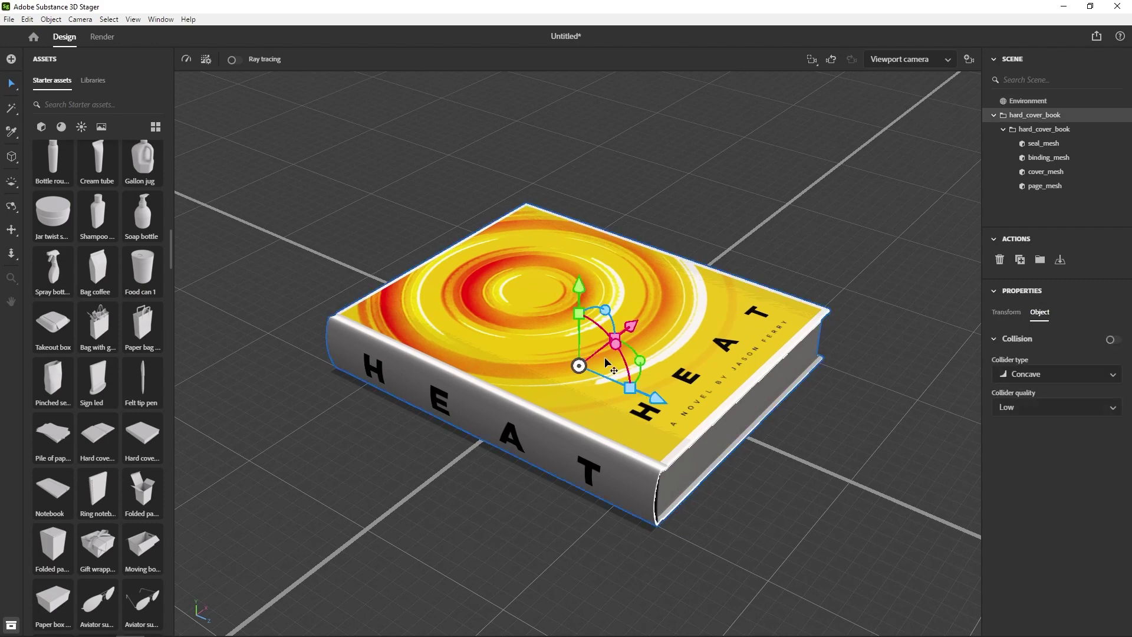
{"action": "key", "text": "ctrl+d"}
{"action": "left_click_drag", "start_coordinate": [578, 282], "coordinate": [586, 235]}
{"action": "right_click_drag", "start_coordinate": [669, 486], "coordinate": [676, 446]}
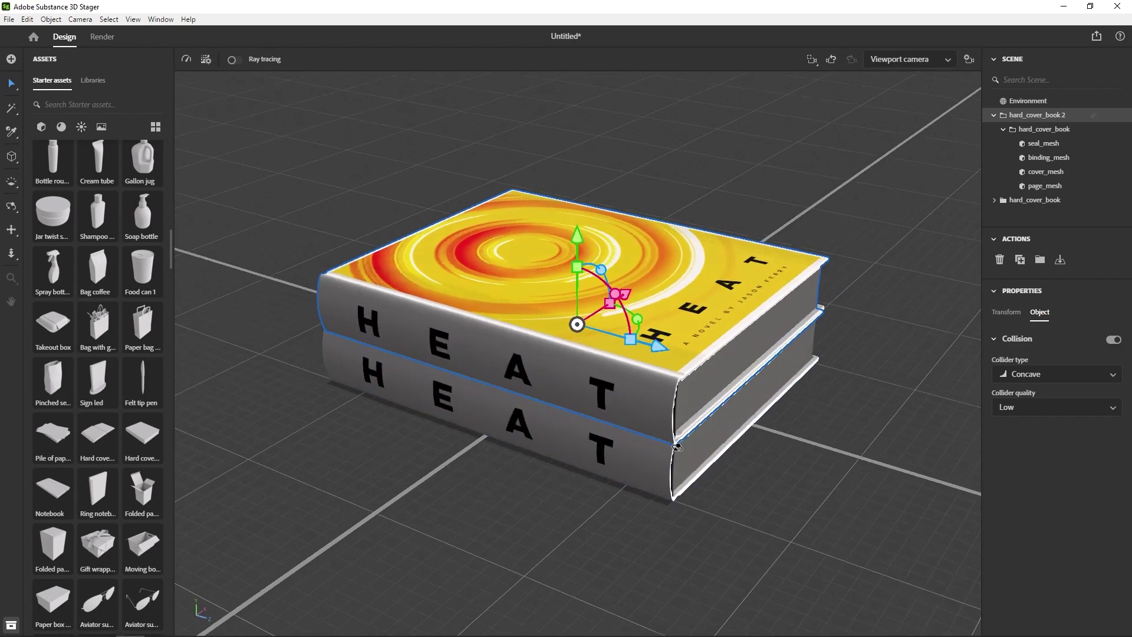
{"action": "left_click_drag", "start_coordinate": [575, 241], "coordinate": [586, 329]}
{"action": "right_click_drag", "start_coordinate": [614, 419], "coordinate": [673, 443]}
{"action": "key", "text": "r"}
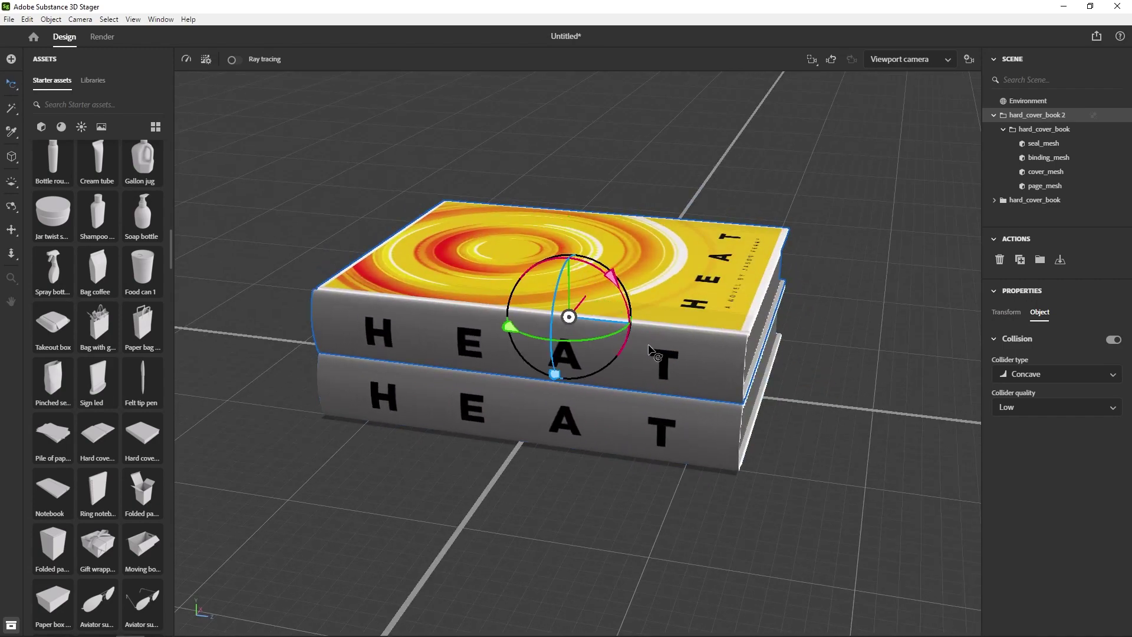
{"action": "left_click_drag", "start_coordinate": [604, 339], "coordinate": [600, 336]}
- Duplicate the upper book, raise the new copy to the top of the stack, and turn it slightly
{"action": "key", "text": "ctrl+d"}
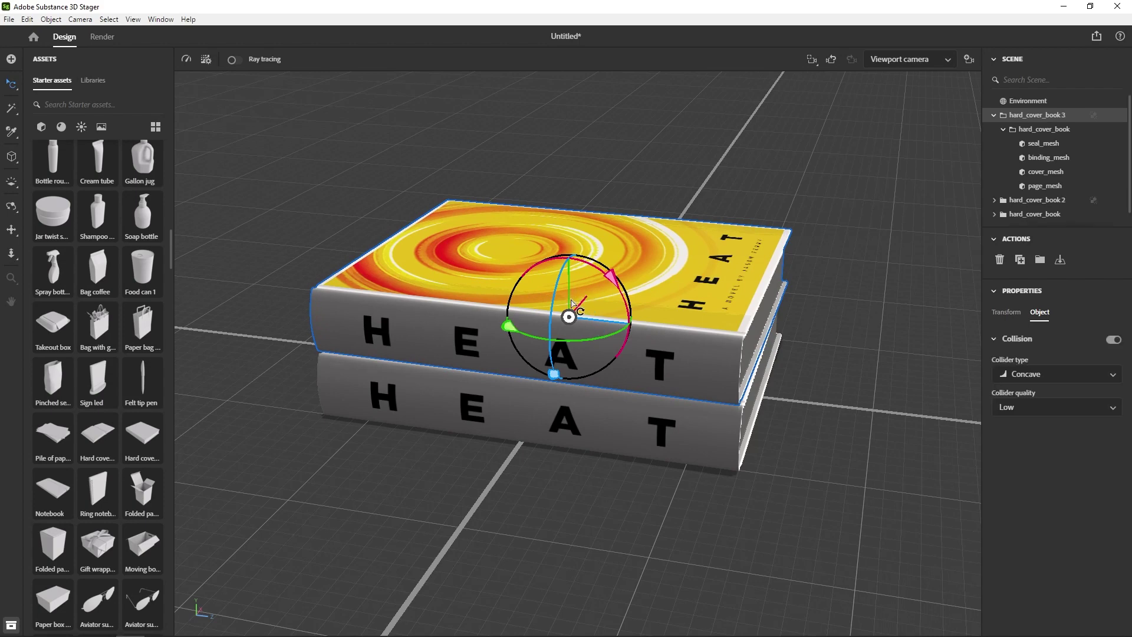
{"action": "key", "text": "w"}
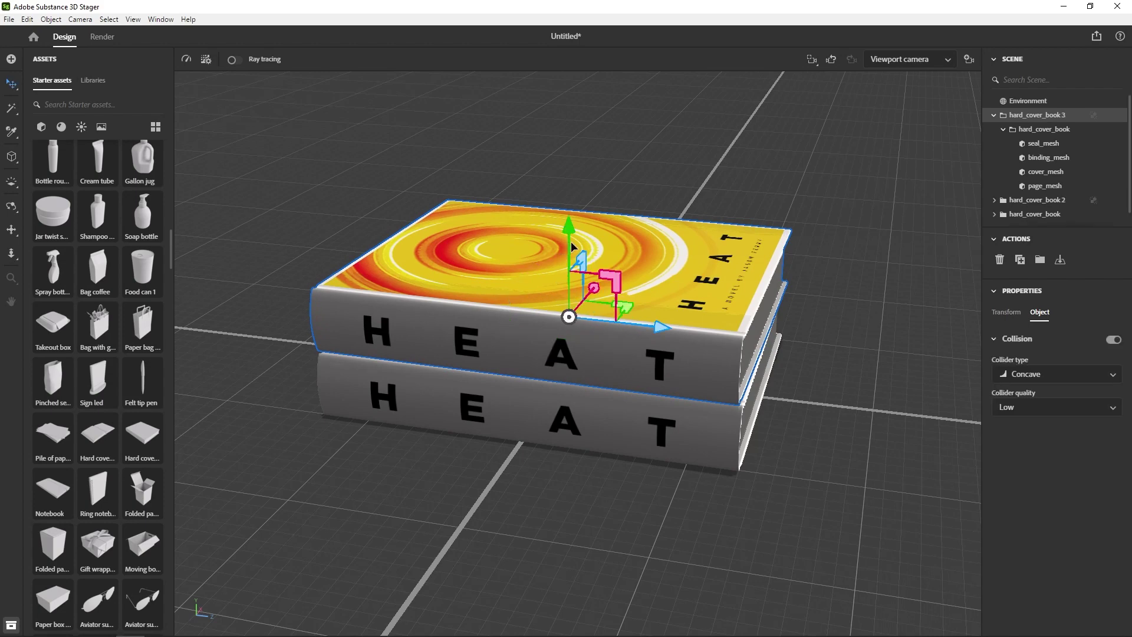
{"action": "left_click_drag", "start_coordinate": [571, 247], "coordinate": [581, 182]}
{"action": "key", "text": "s"}
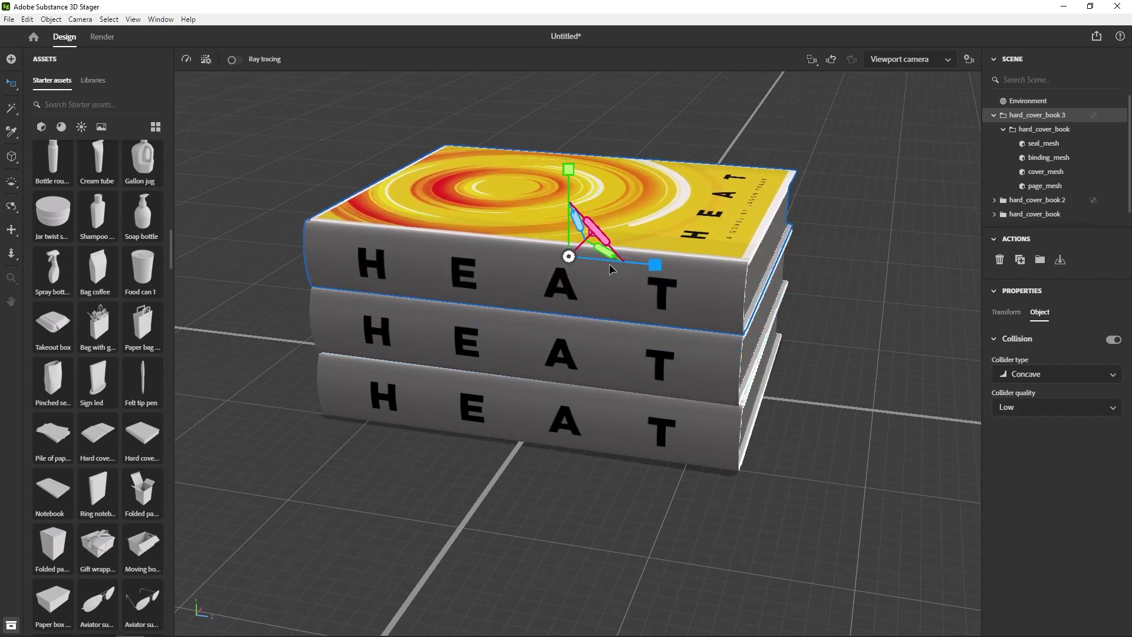
{"action": "key", "text": "e"}
{"action": "left_click_drag", "start_coordinate": [609, 273], "coordinate": [622, 277]}
- View the stack of three books from several angles and deselect the top book
{"action": "right_click_drag", "start_coordinate": [782, 336], "coordinate": [593, 487]}
{"action": "right_click_drag", "start_coordinate": [556, 553], "coordinate": [663, 385]}
{"action": "scroll", "coordinate": [660, 387], "scroll_direction": "down", "scroll_amount": 3}
{"action": "left_click_drag", "start_coordinate": [709, 334], "coordinate": [604, 411], "text": "alt"}
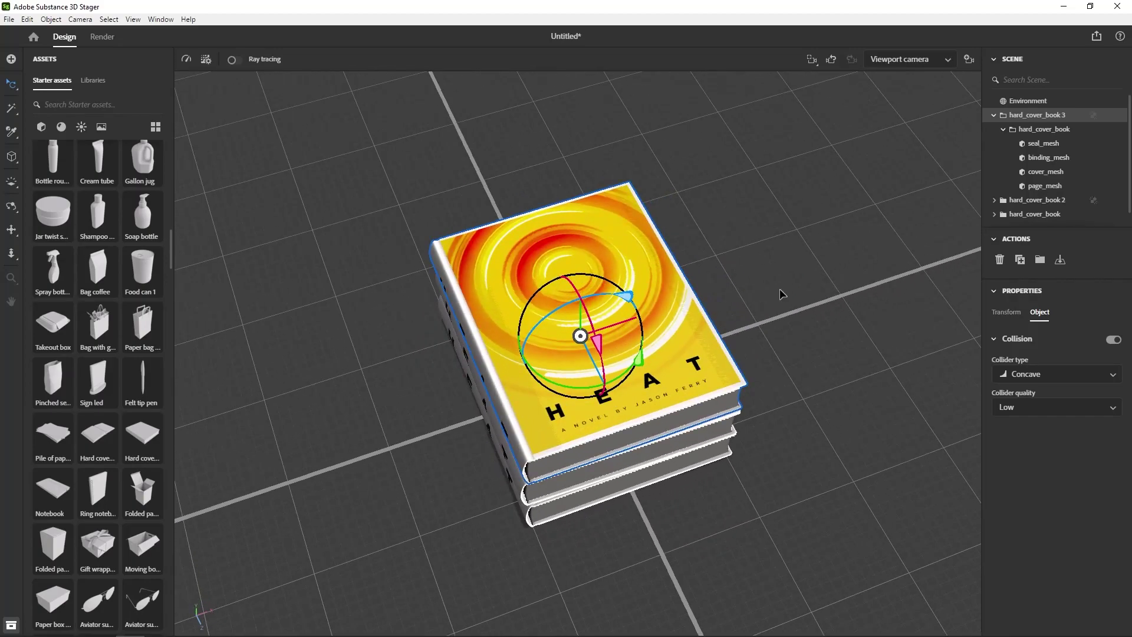
{"action": "left_click", "coordinate": [784, 295]}
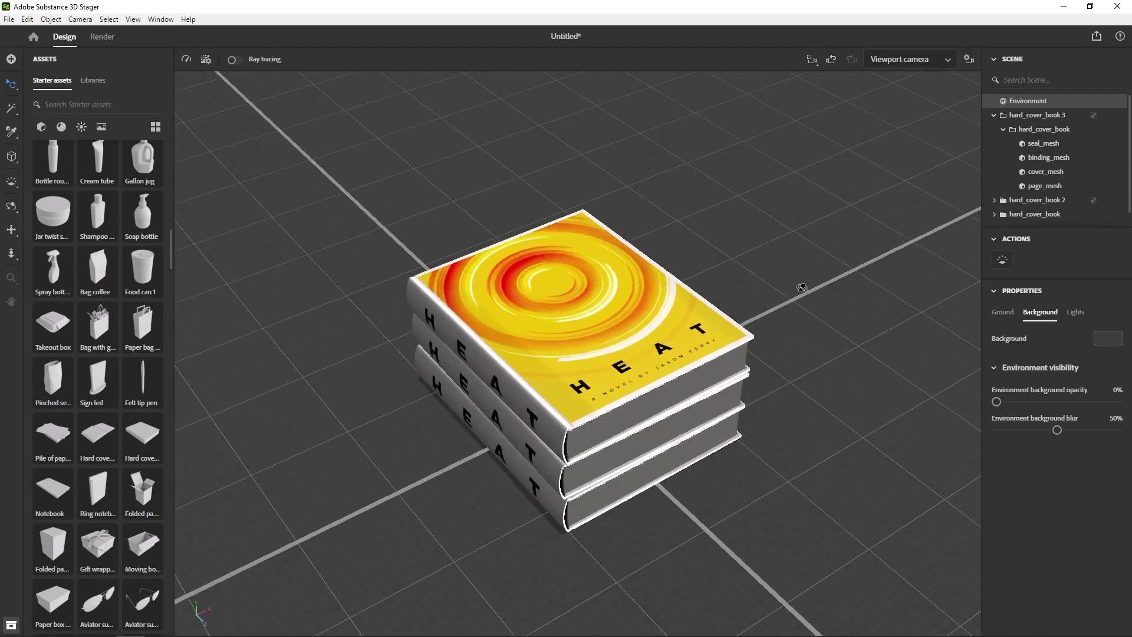